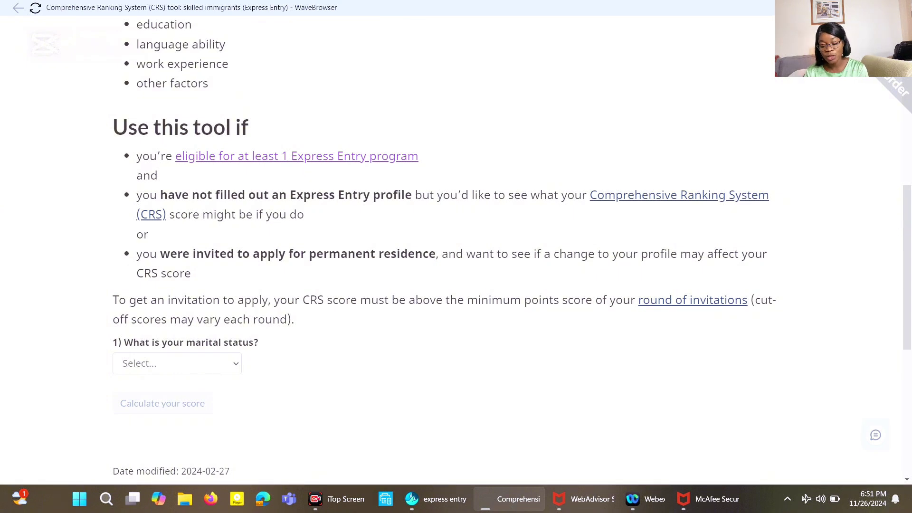
Answer the marital status question with Married.
scroll(455, 247, up, 2)
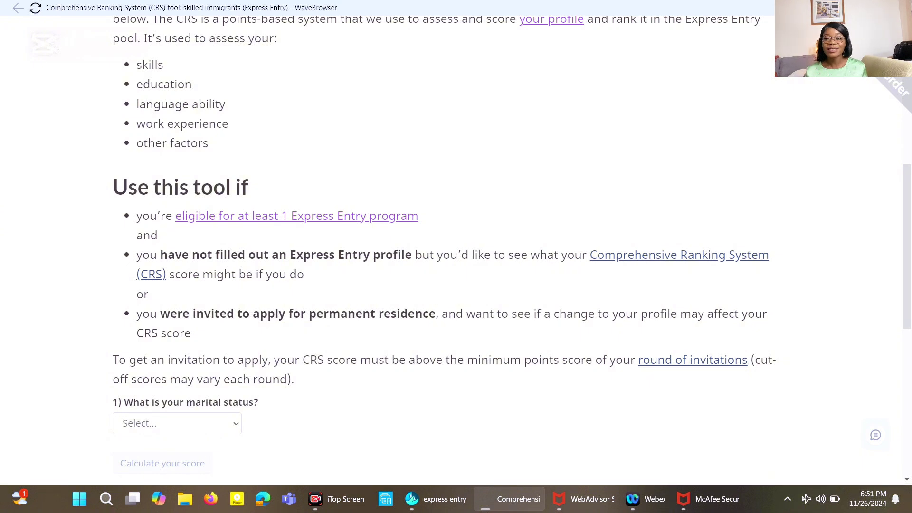
scroll(456, 237, down, 2)
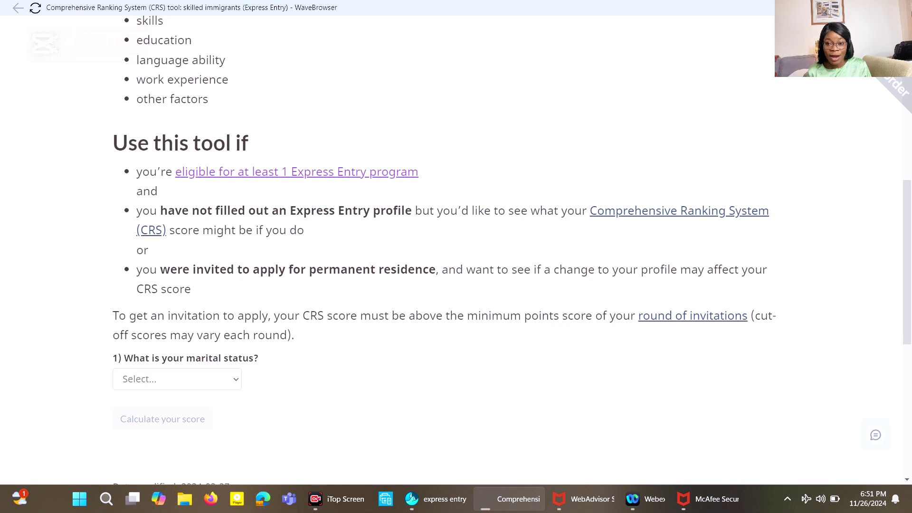
scroll(456, 247, down, 2)
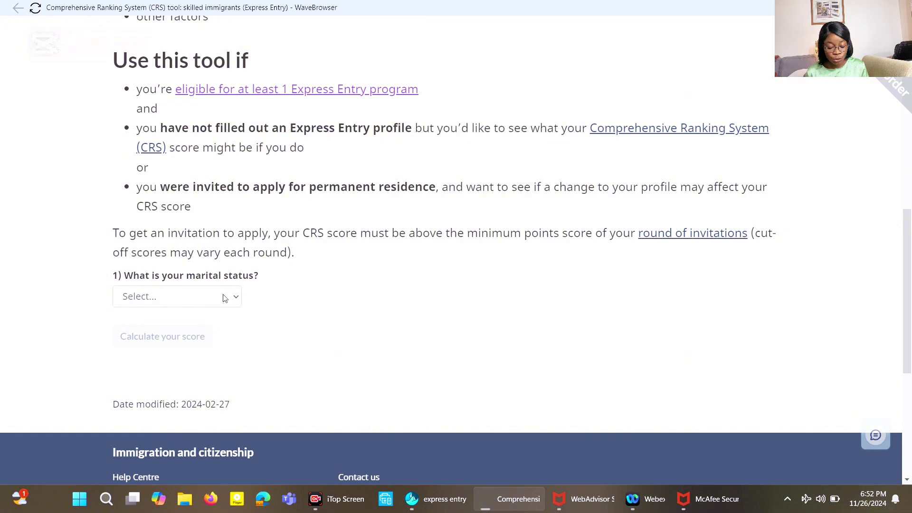
click(236, 297)
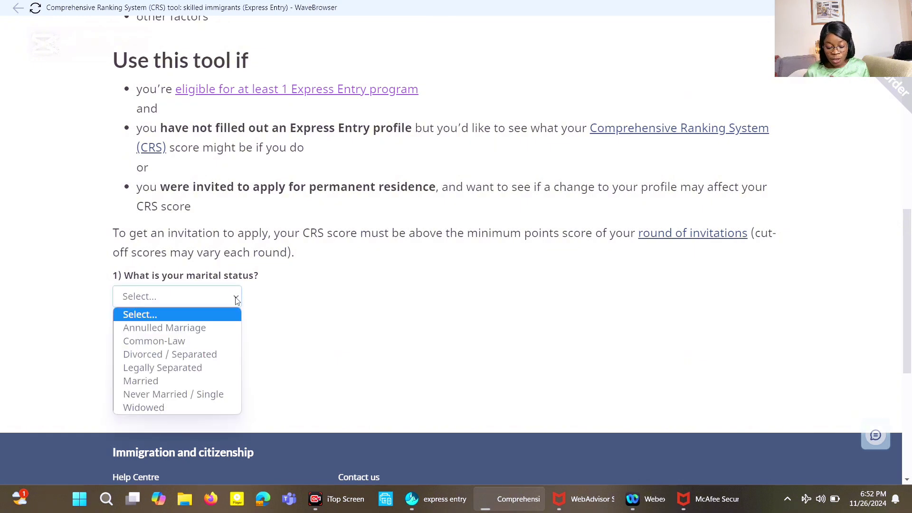
click(162, 386)
Answer No to the spouse being a Canadian citizen or permanent resident, and Yes to the spouse coming along to Canada.
scroll(161, 385, down, 3)
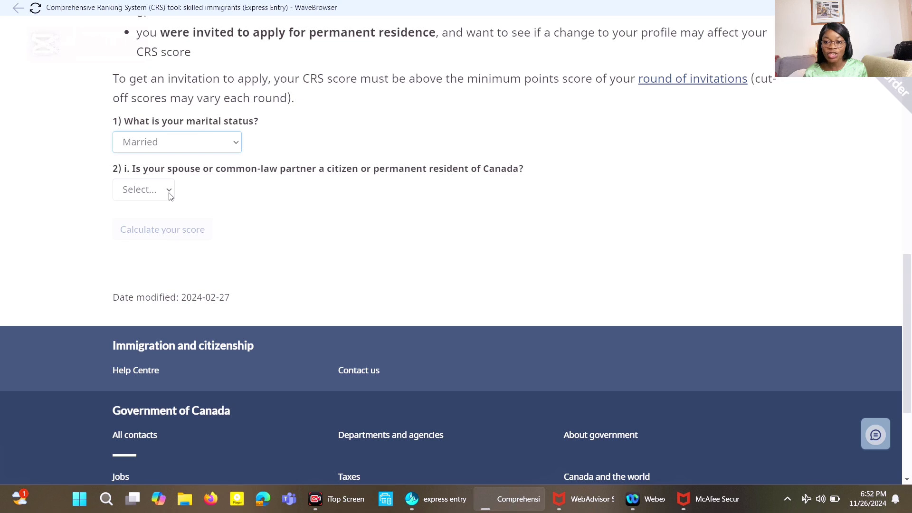
click(169, 194)
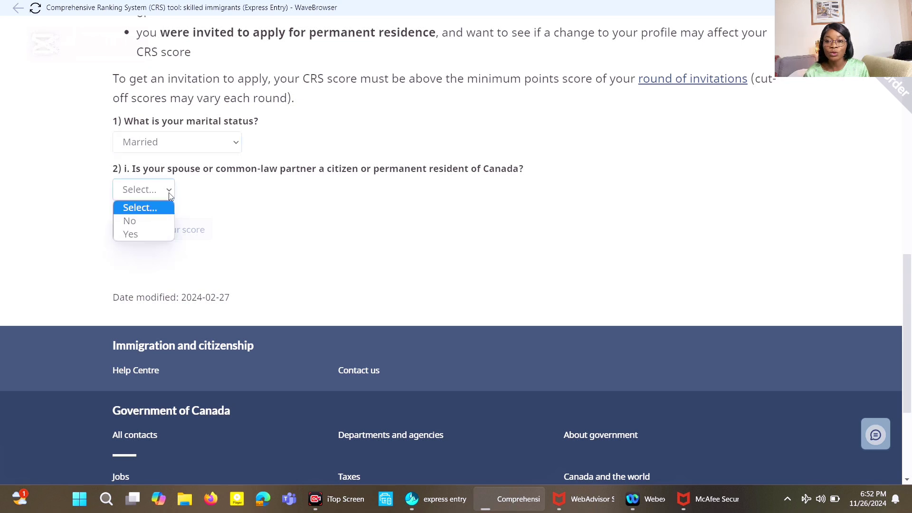
click(156, 226)
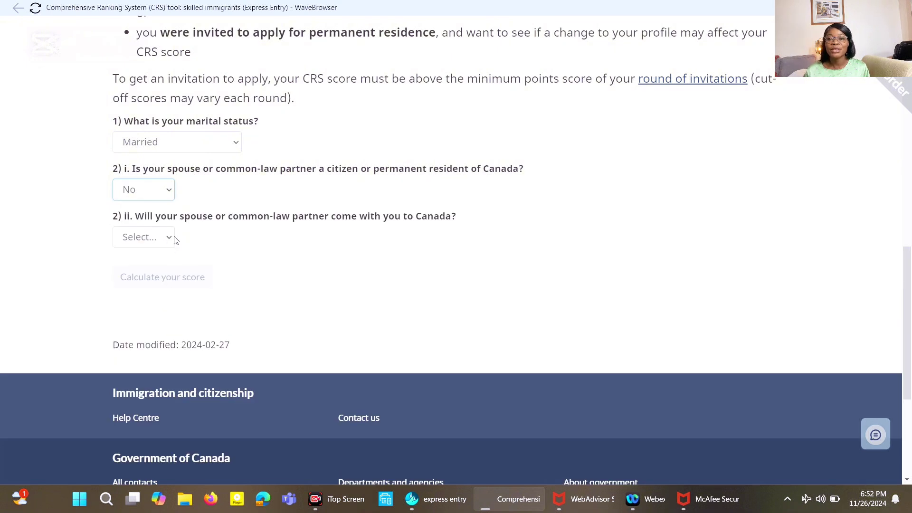
click(170, 240)
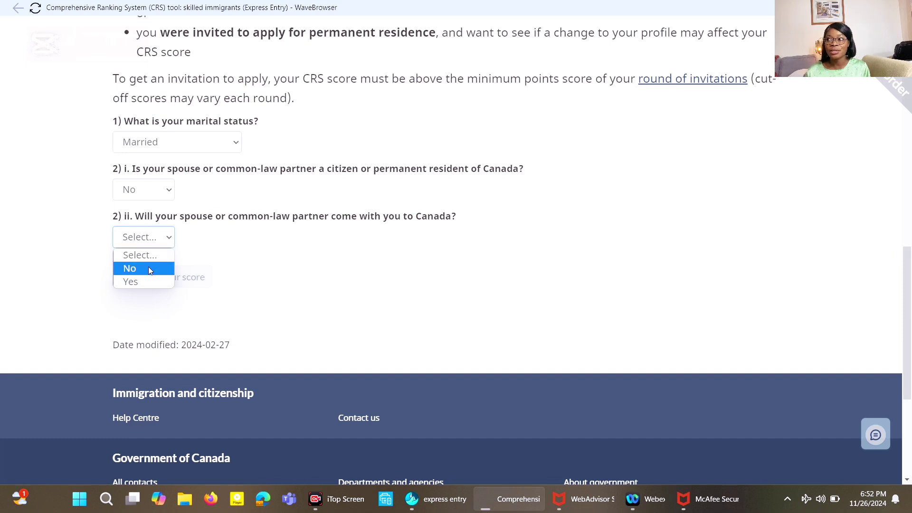
click(146, 281)
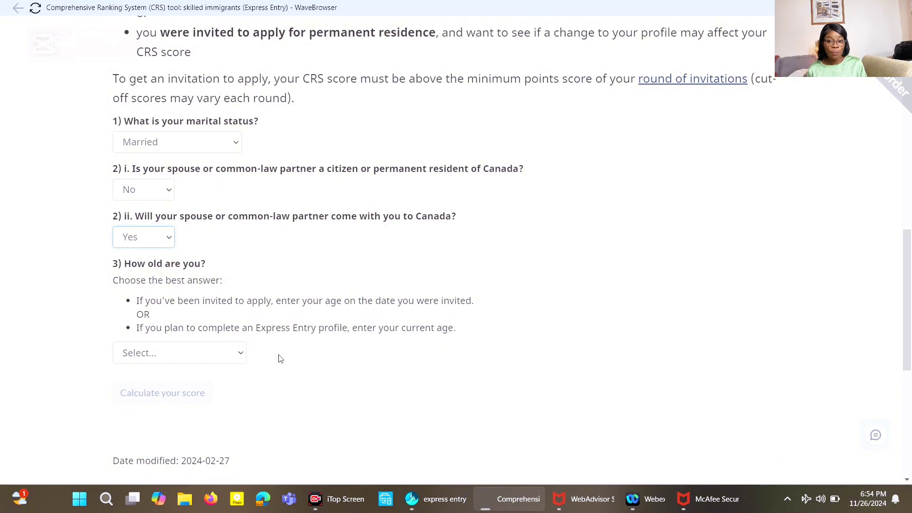
Set the age to 29 years and the education level to a two-year program at a university, college, trade or technical school, or other institute.
click(238, 353)
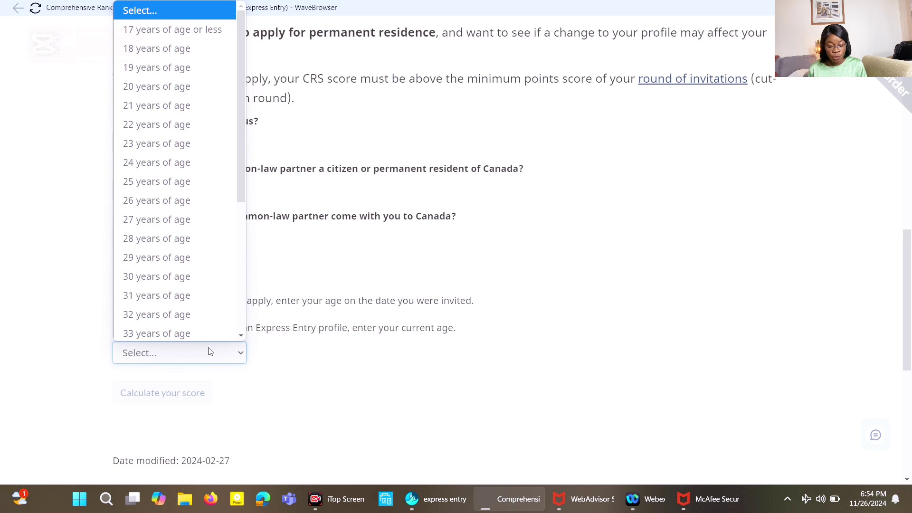
click(157, 256)
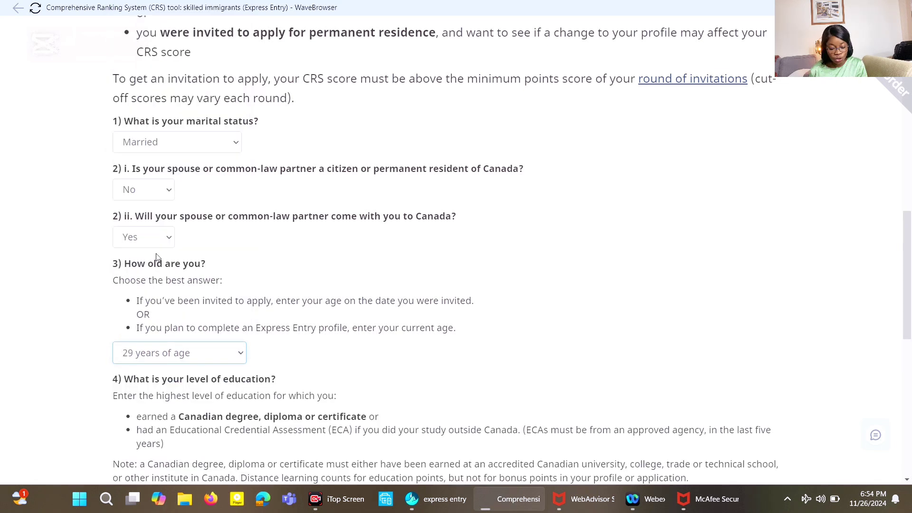
scroll(157, 258, down, 5)
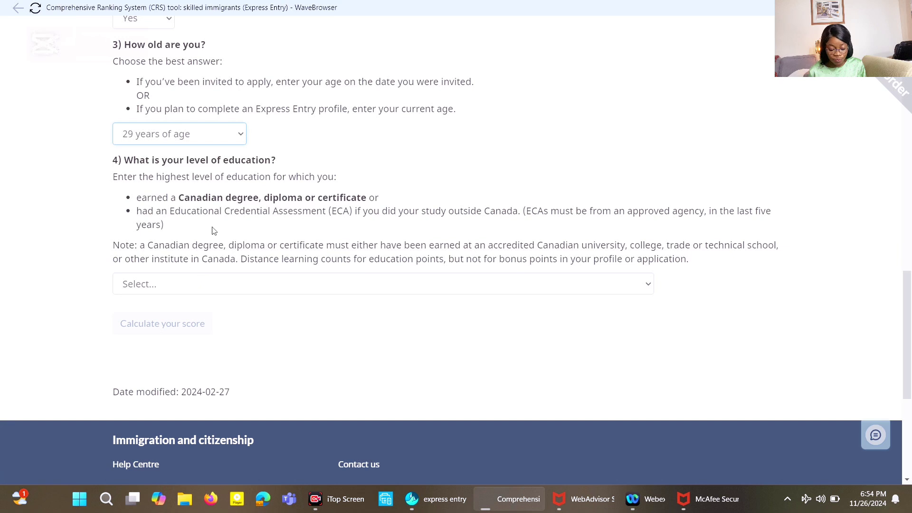
click(647, 285)
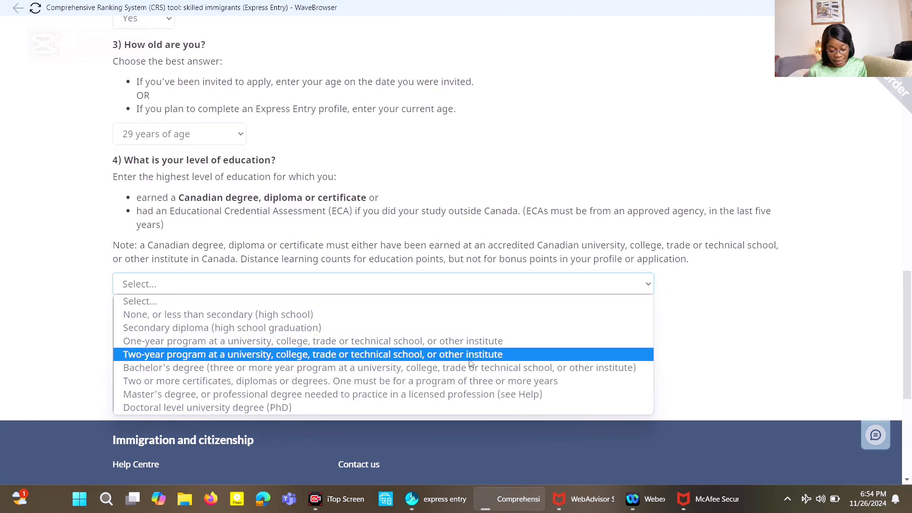
click(438, 358)
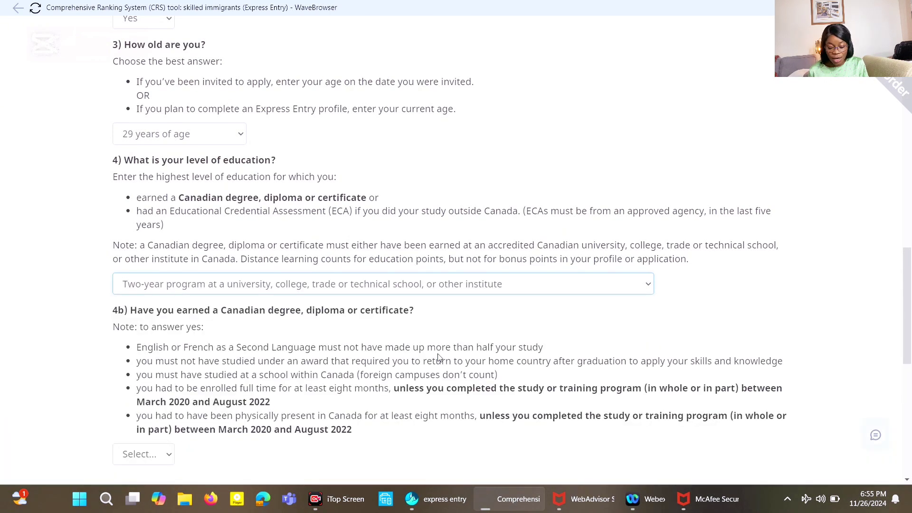
Answer Yes to having earned a Canadian degree, diploma or certificate, and describe it as a one- or two-year diploma or certificate.
scroll(438, 357, down, 3)
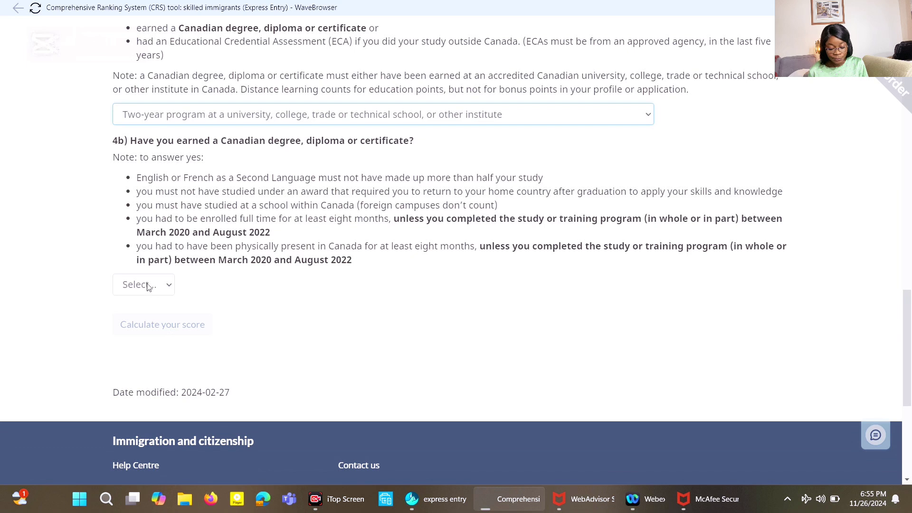
click(169, 286)
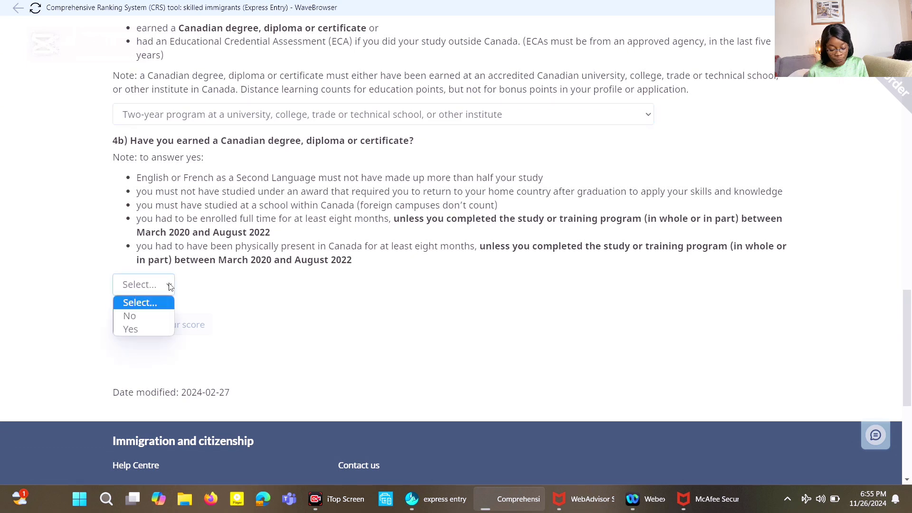
click(152, 329)
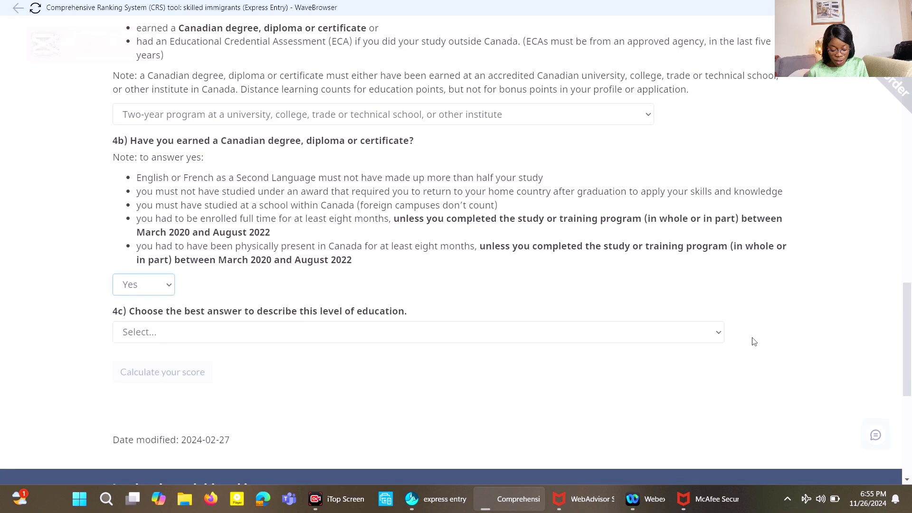
click(713, 339)
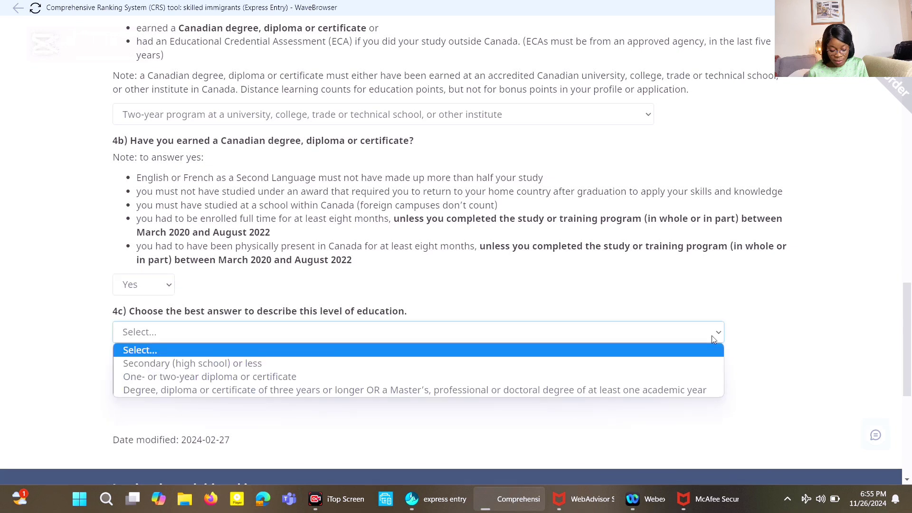
click(664, 376)
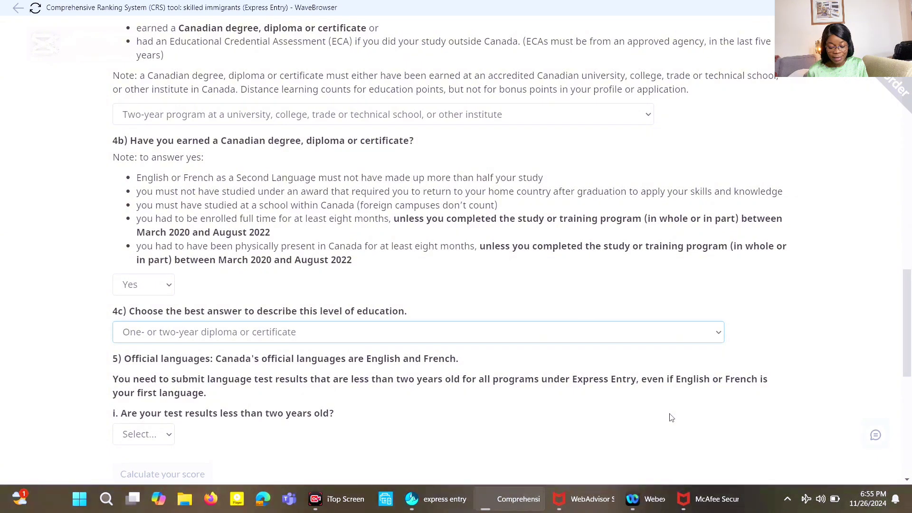
Answer Yes to the language test results being less than two years old, and choose IELTS as the first official language test.
scroll(671, 418, down, 3)
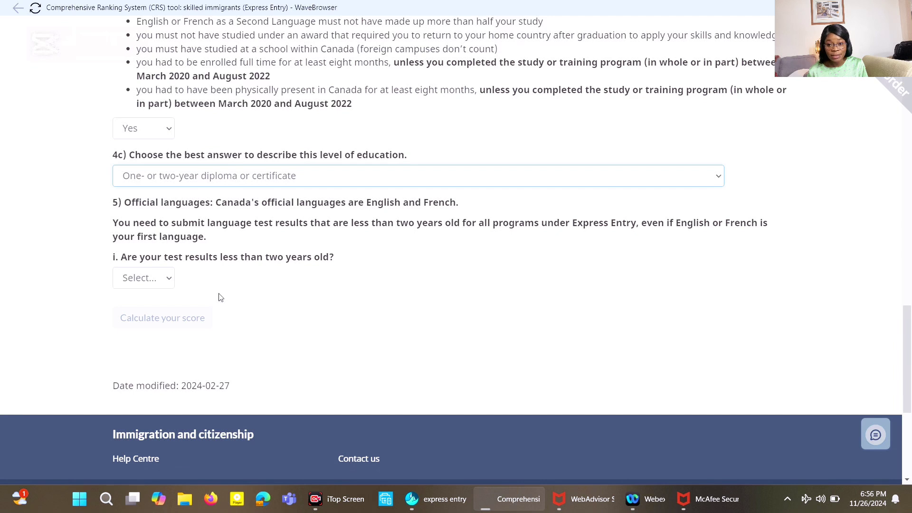
click(169, 279)
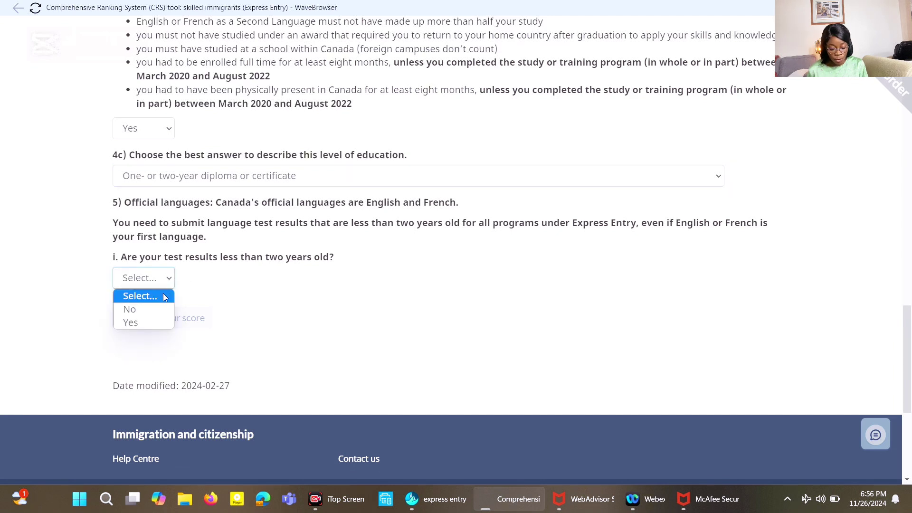
click(160, 324)
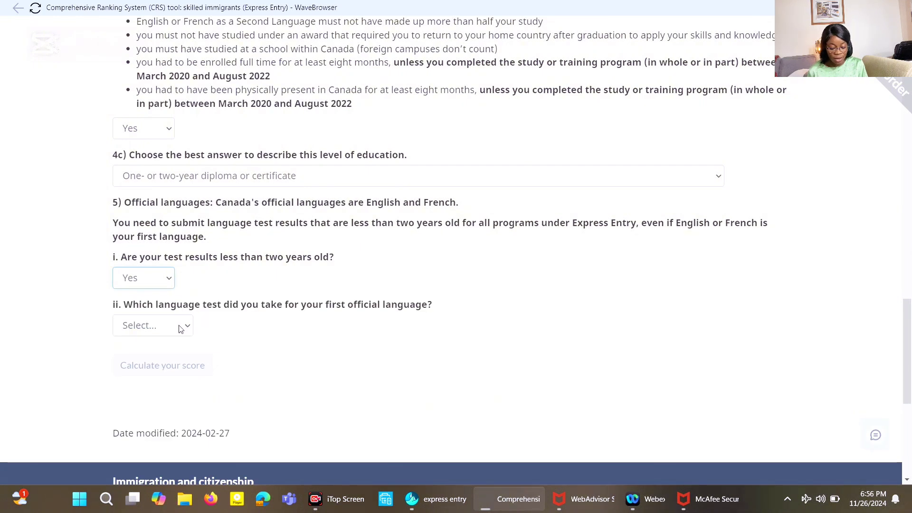
click(180, 328)
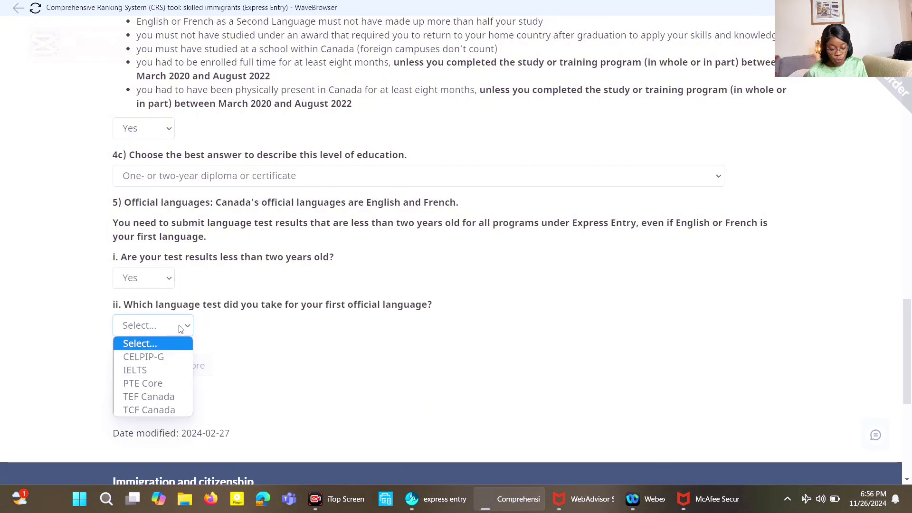
click(175, 371)
Enter IELTS scores of 6.0 for speaking, 6.0-7.0 for listening, 6.0 for reading and 6.0 for writing, and set the second language test to not applicable.
scroll(228, 366, down, 5)
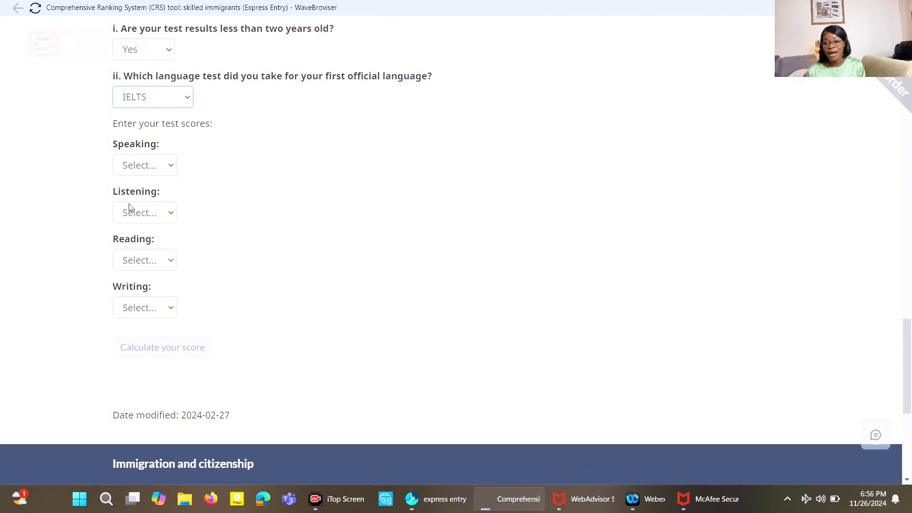
click(167, 164)
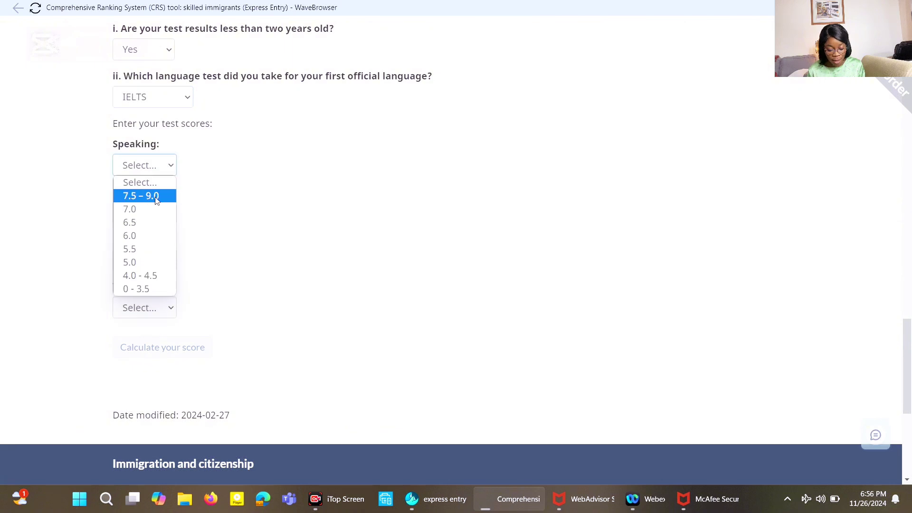
click(147, 236)
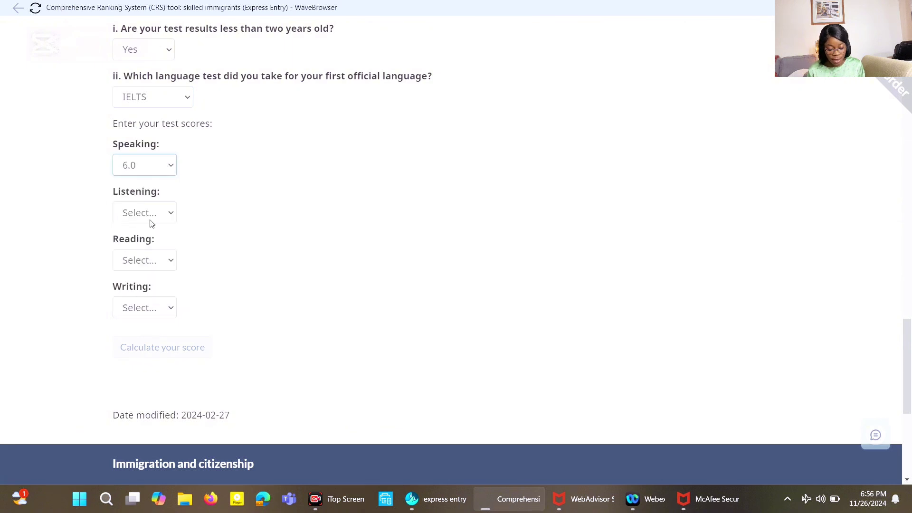
click(148, 218)
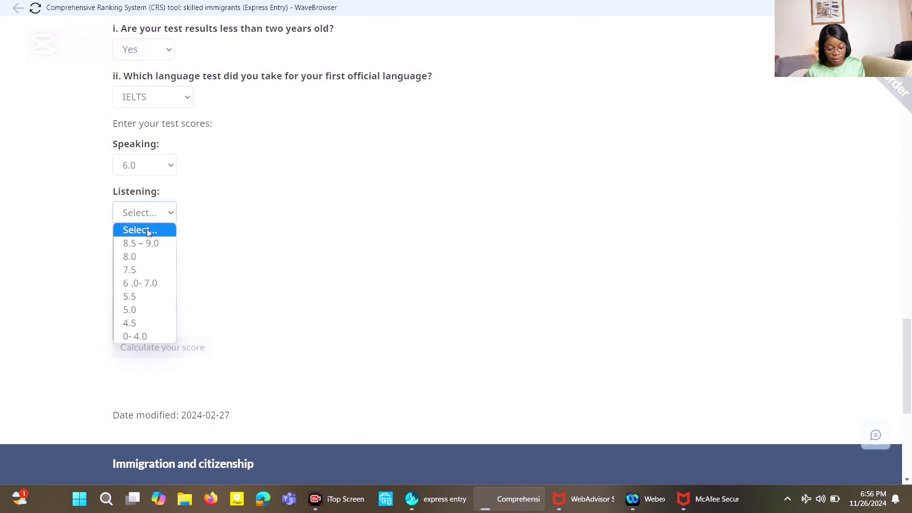
click(135, 284)
click(142, 264)
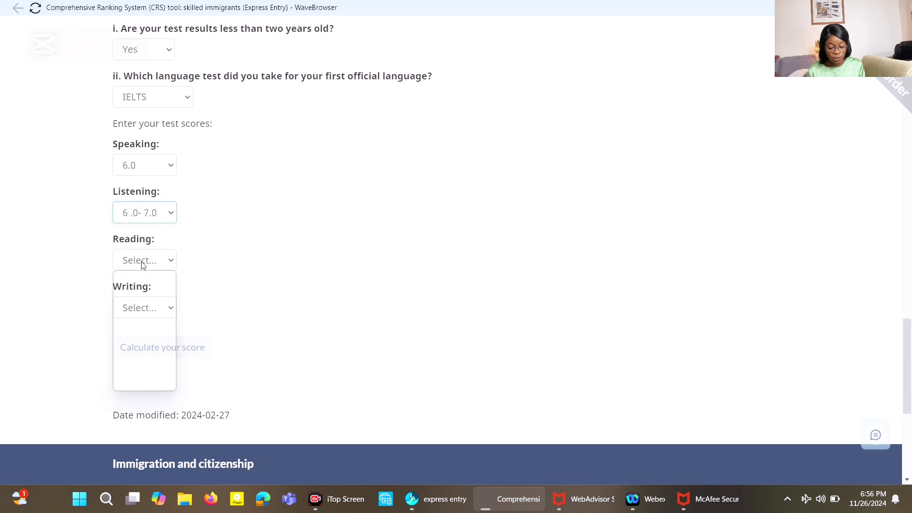
click(132, 328)
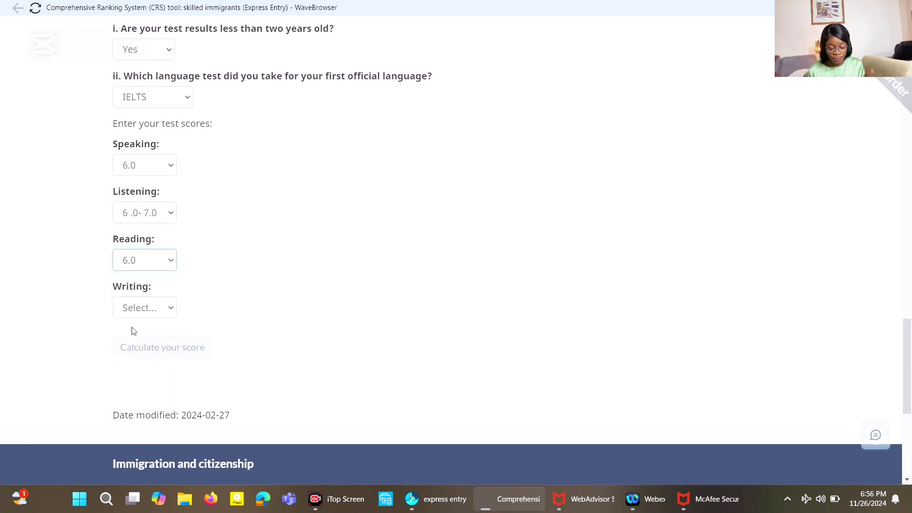
click(153, 306)
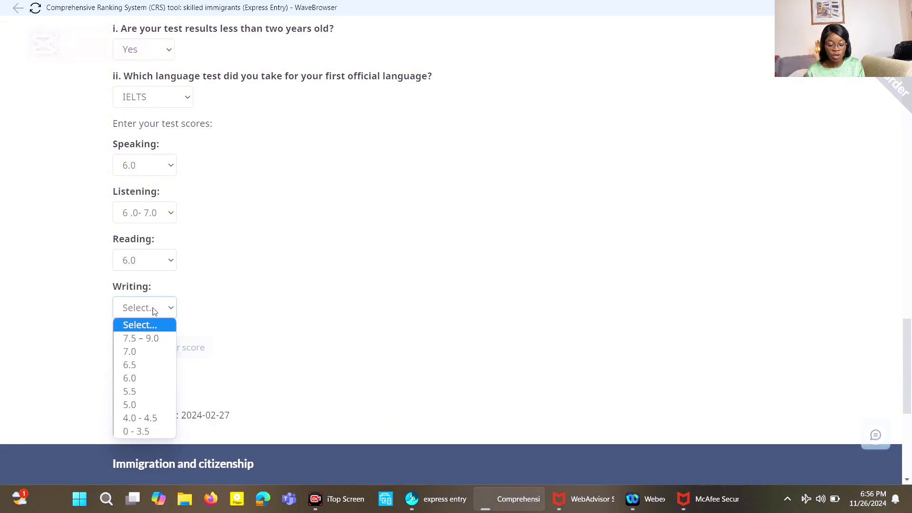
click(140, 382)
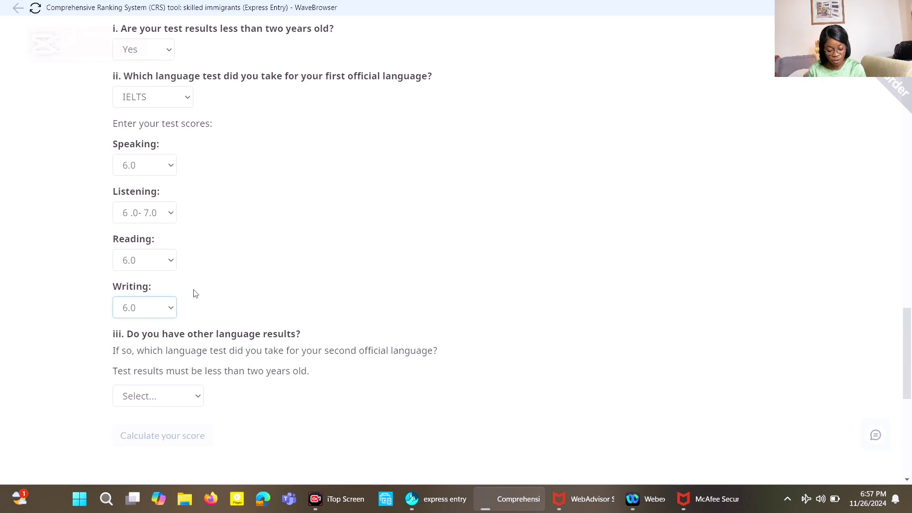
click(198, 399)
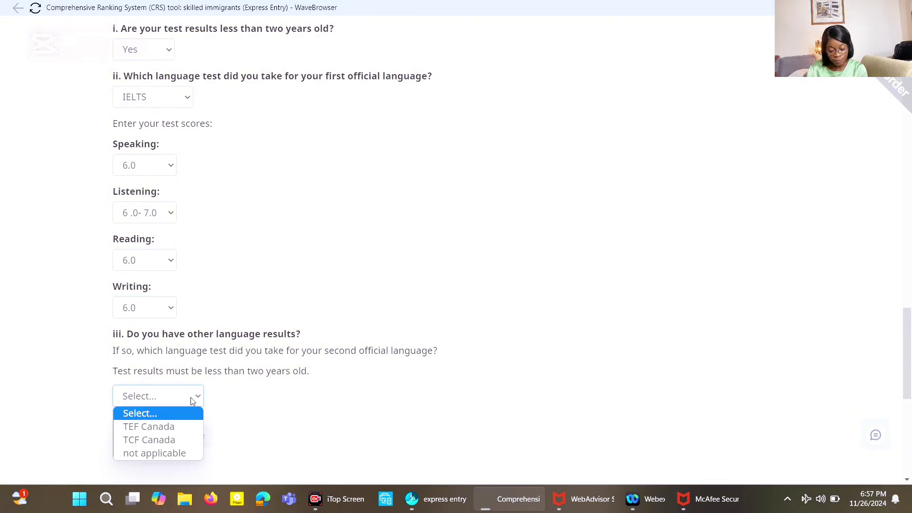
click(178, 456)
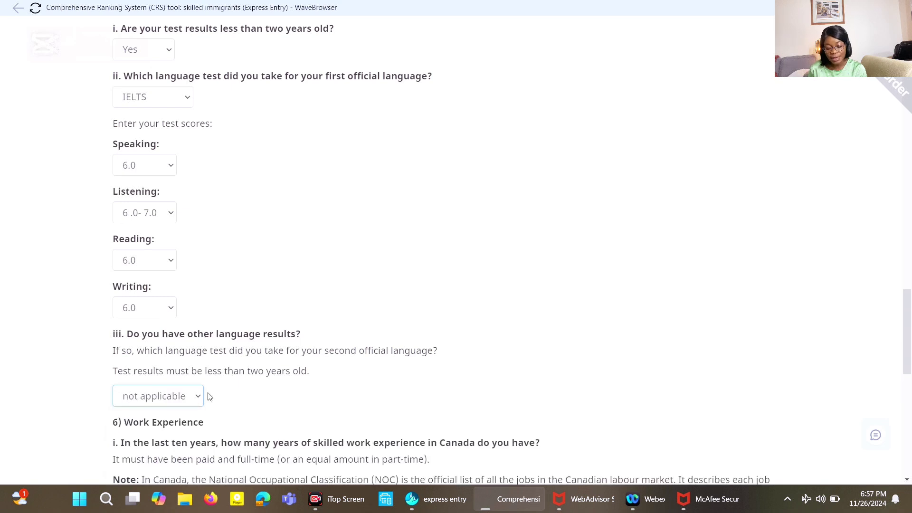
Set the applicant's skilled work experience to 1 year in Canada and 1 year of foreign experience.
scroll(208, 395, down, 5)
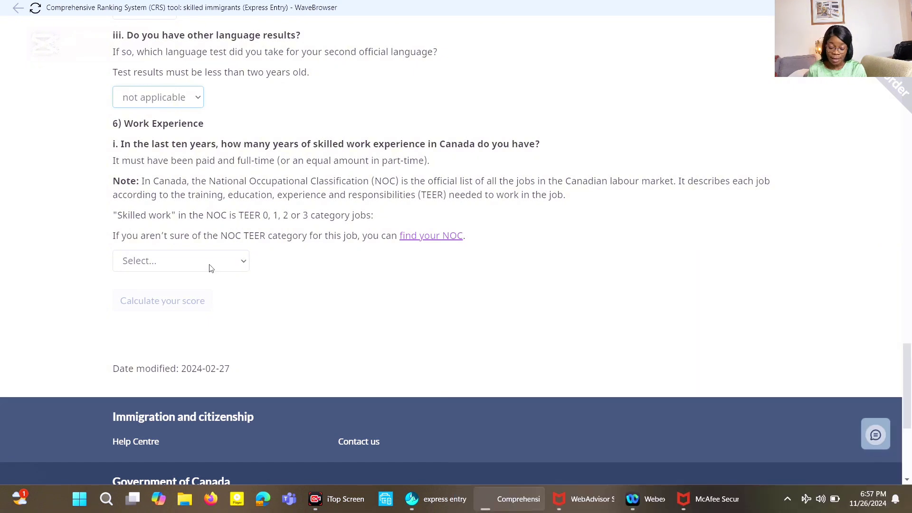
click(245, 262)
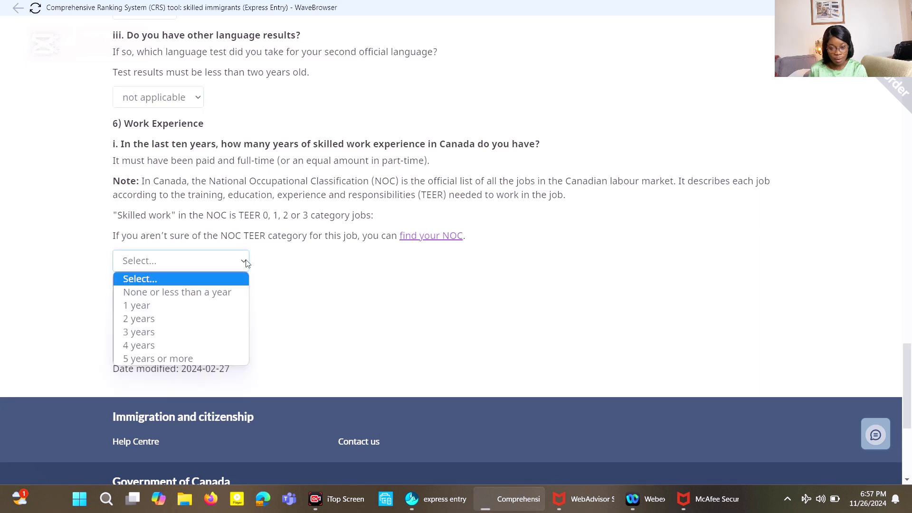
click(212, 309)
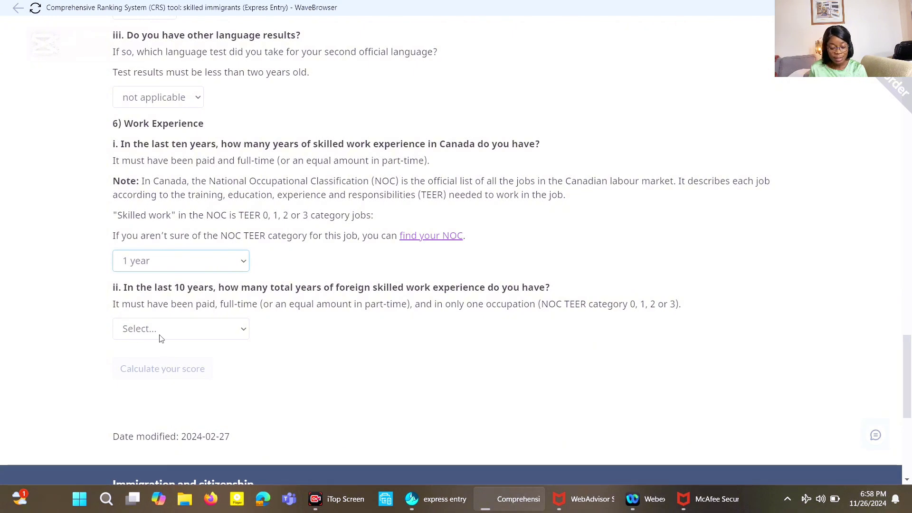
click(238, 332)
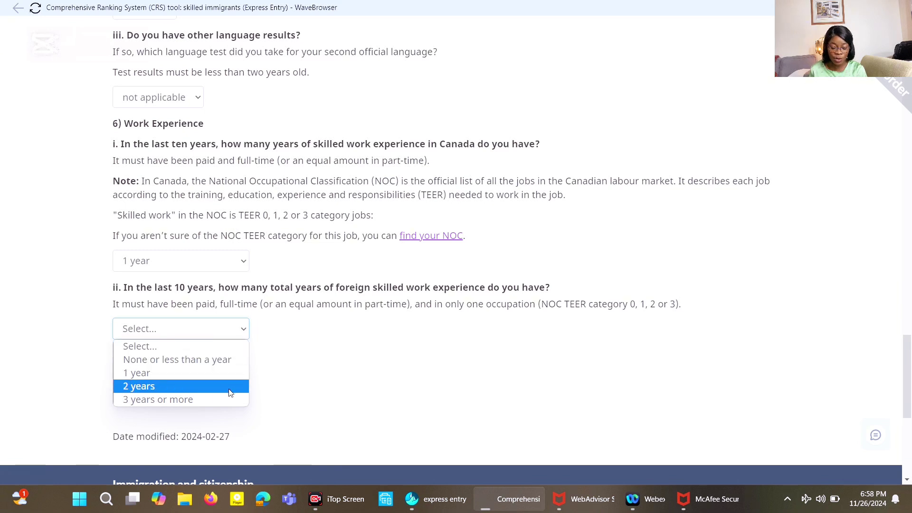
click(193, 373)
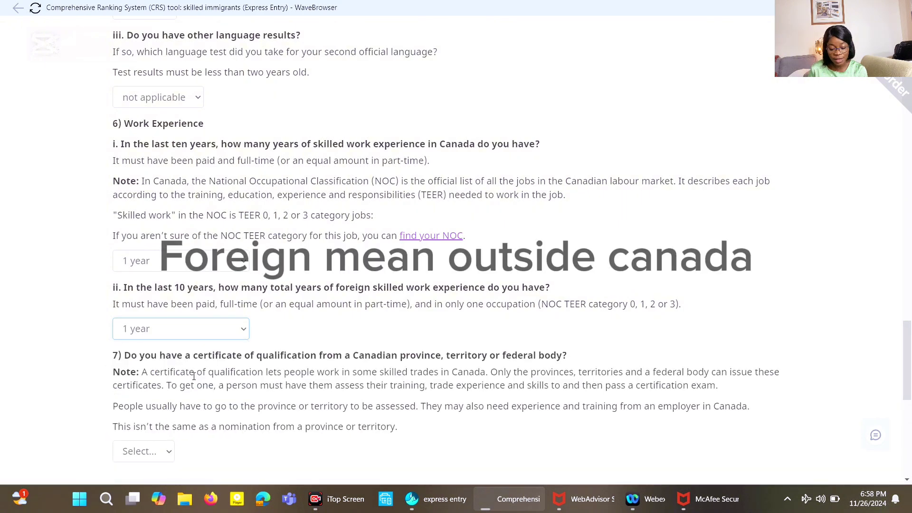
Answer No to having a Canadian certificate of qualification and No to having a valid job offer supported by a Labour Market Impact Assessment.
scroll(194, 376, down, 5)
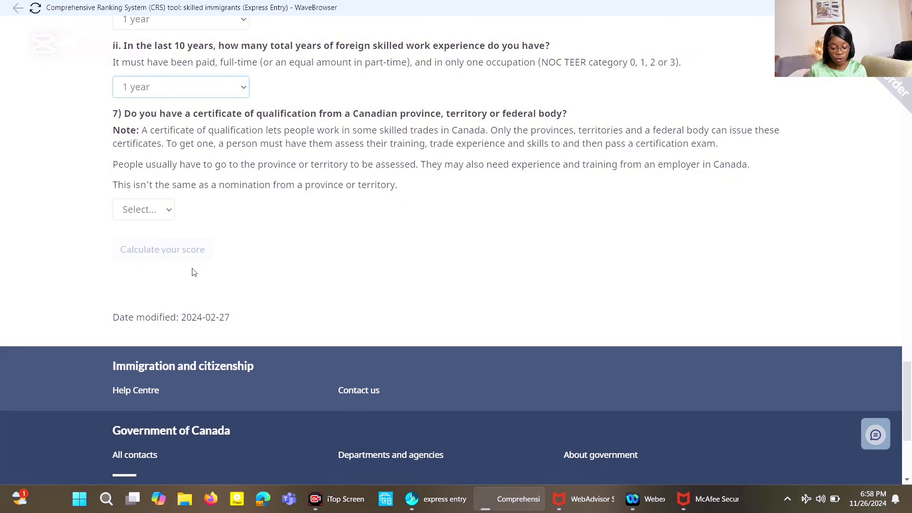
click(172, 216)
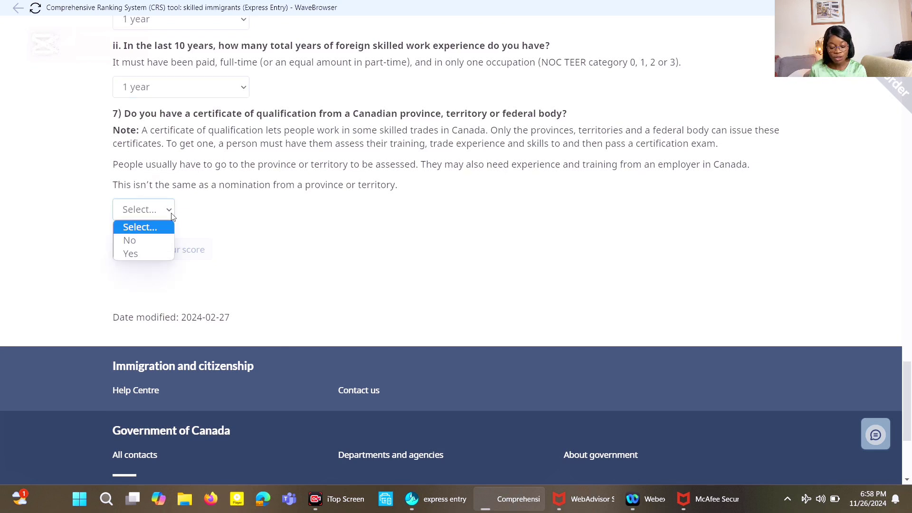
click(153, 241)
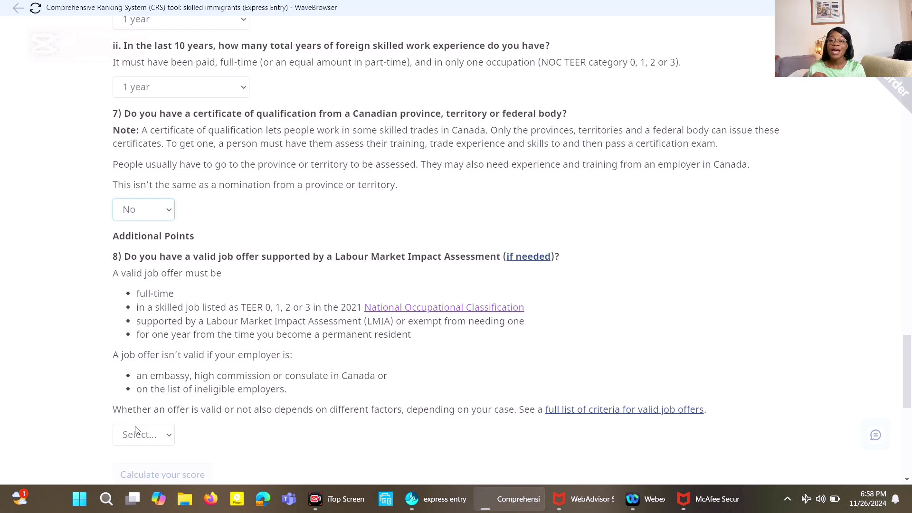
click(169, 436)
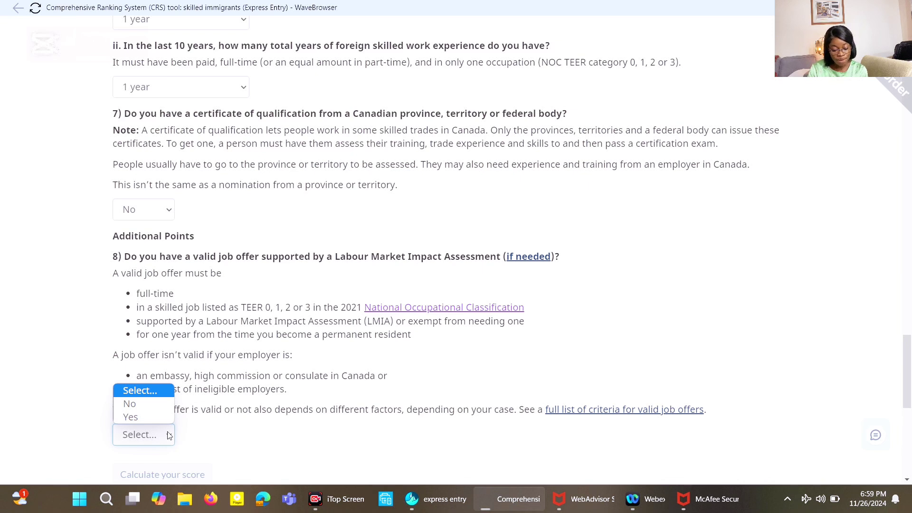
click(130, 405)
Answer No to having a provincial or territorial nomination certificate and No to having a brother or sister living in Canada.
scroll(129, 406, down, 6)
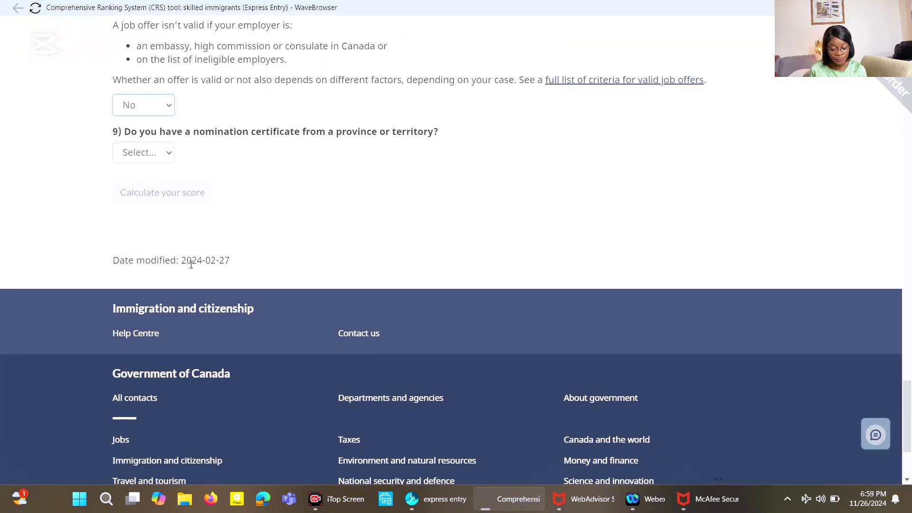
click(174, 150)
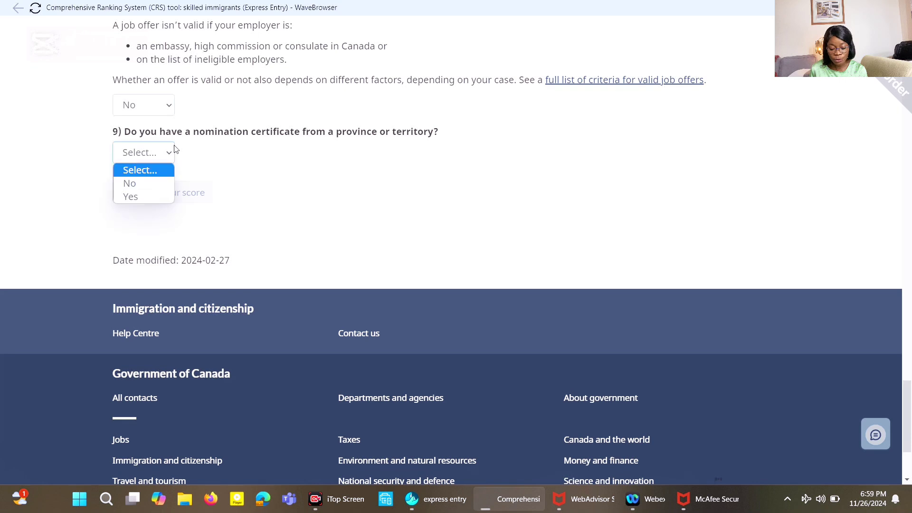
click(152, 183)
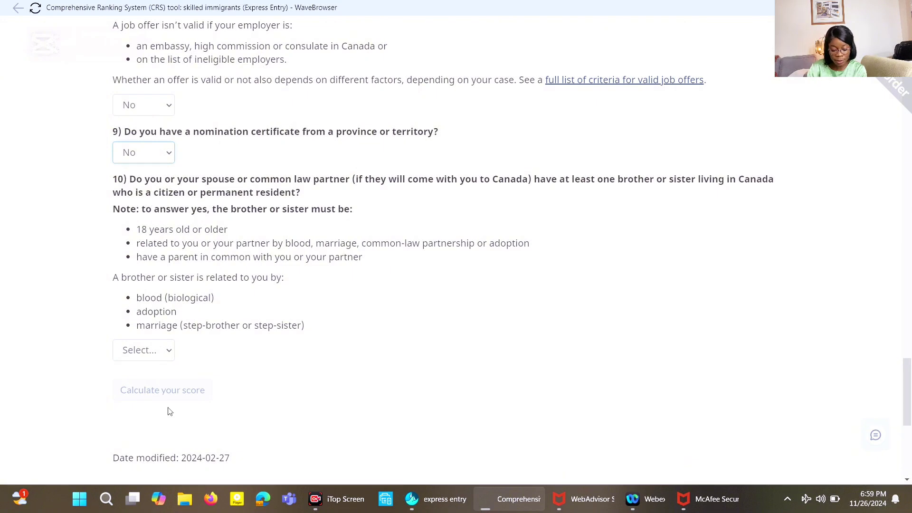
click(169, 347)
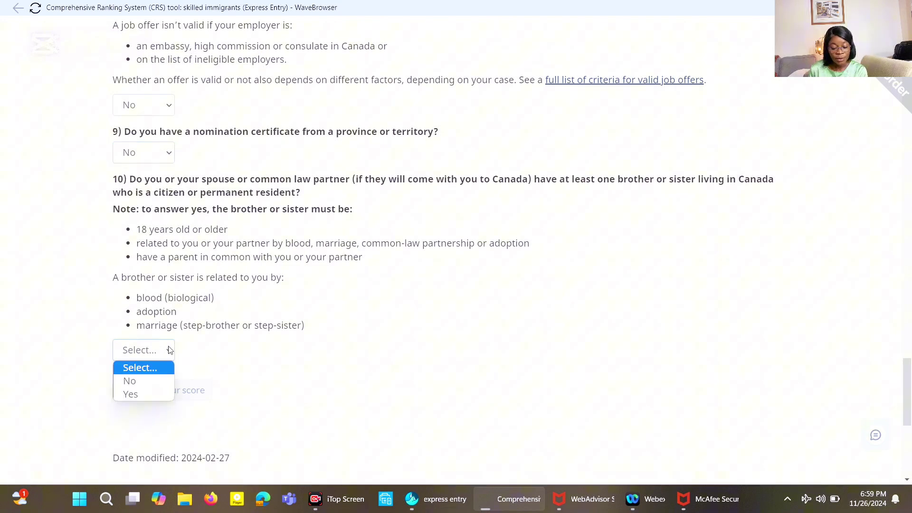
click(149, 385)
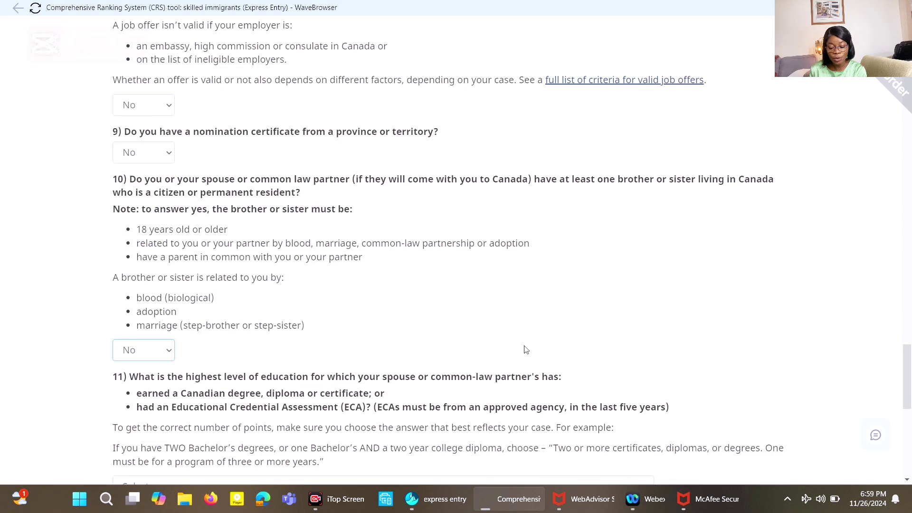
Set the spouse's education to a two-year program and the spouse's skilled work experience in Canada to 5 years or more.
scroll(525, 350, down, 7)
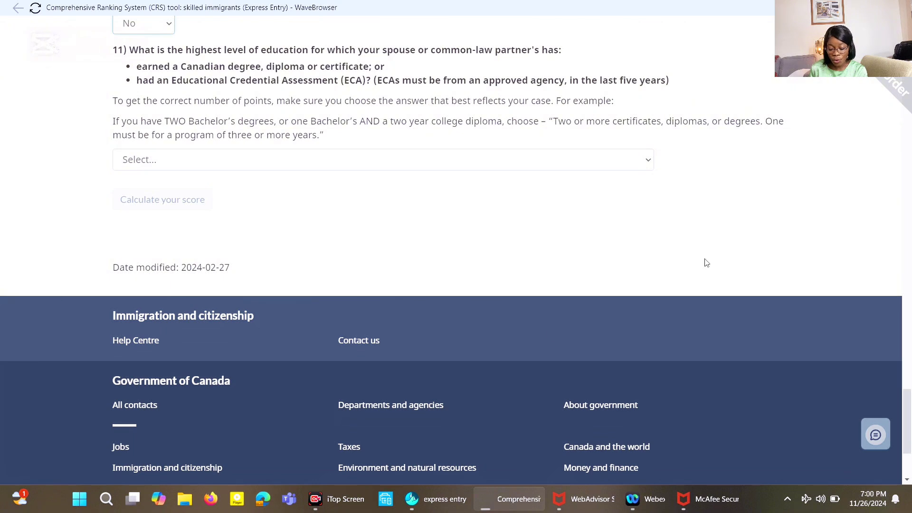
click(647, 165)
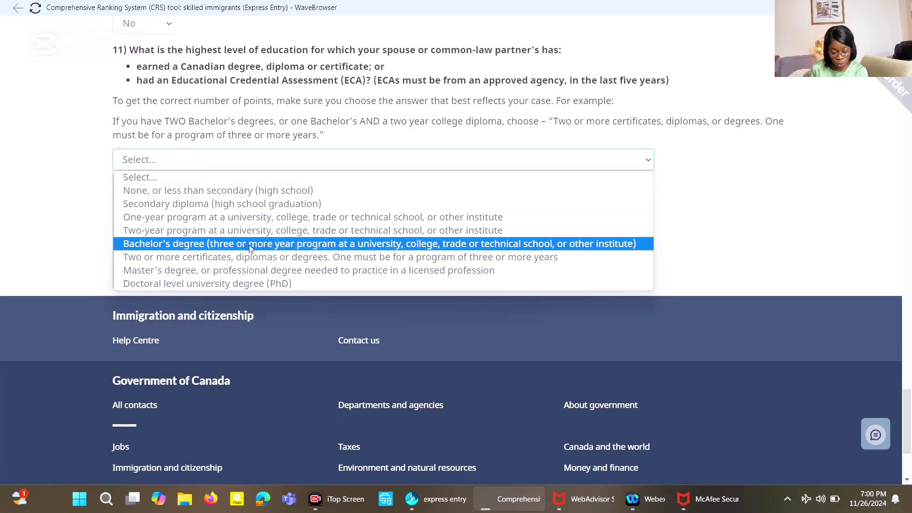
click(252, 229)
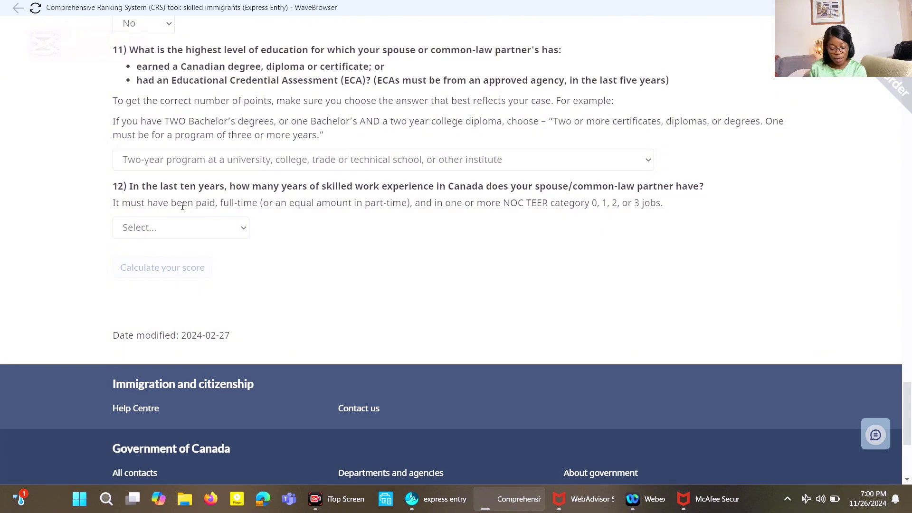
click(240, 232)
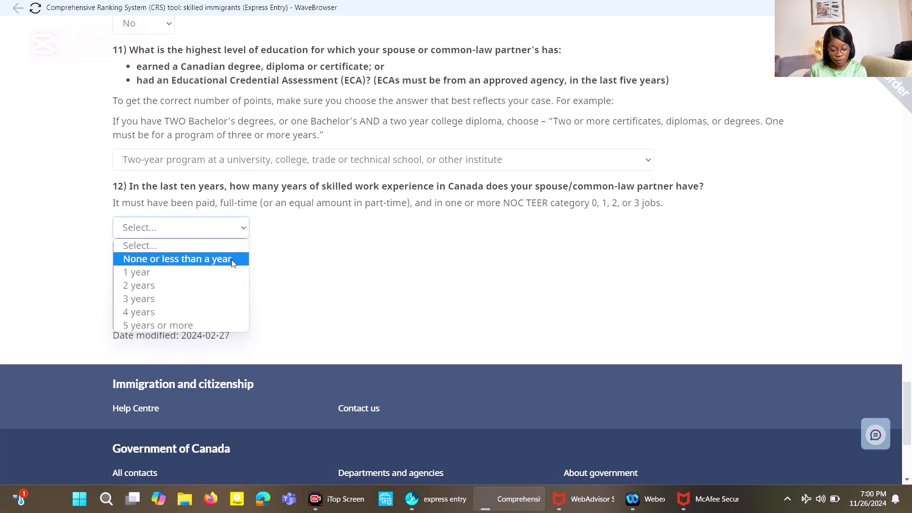
click(210, 325)
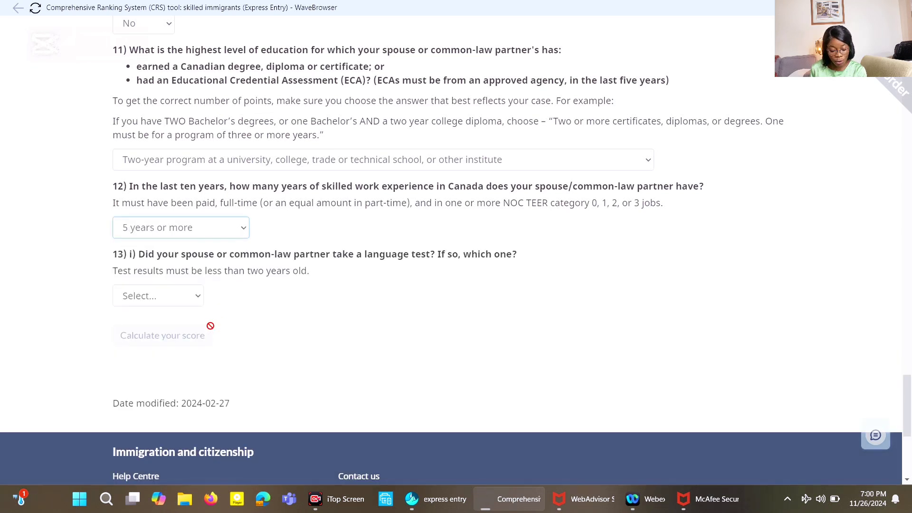
Choose IELTS as the spouse's language test, with scores of 6.0 for speaking and 6.0-7.0 for listening.
click(191, 303)
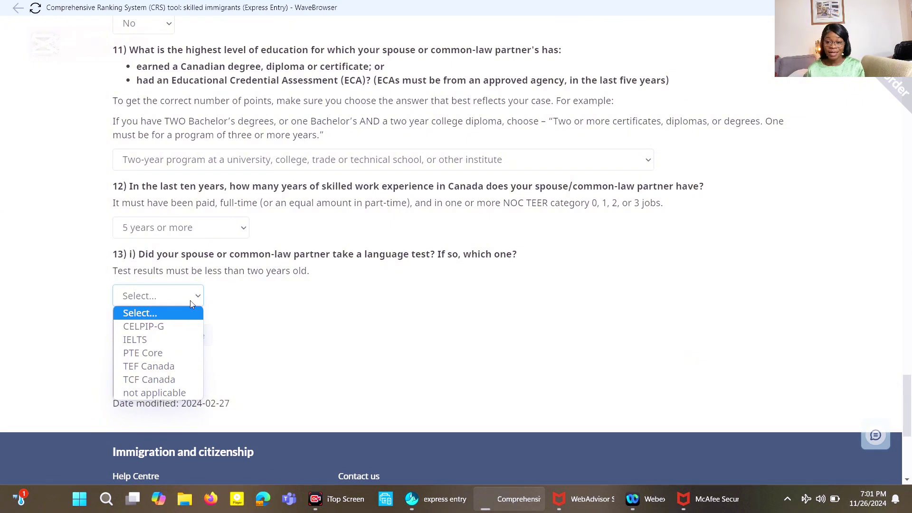
click(136, 340)
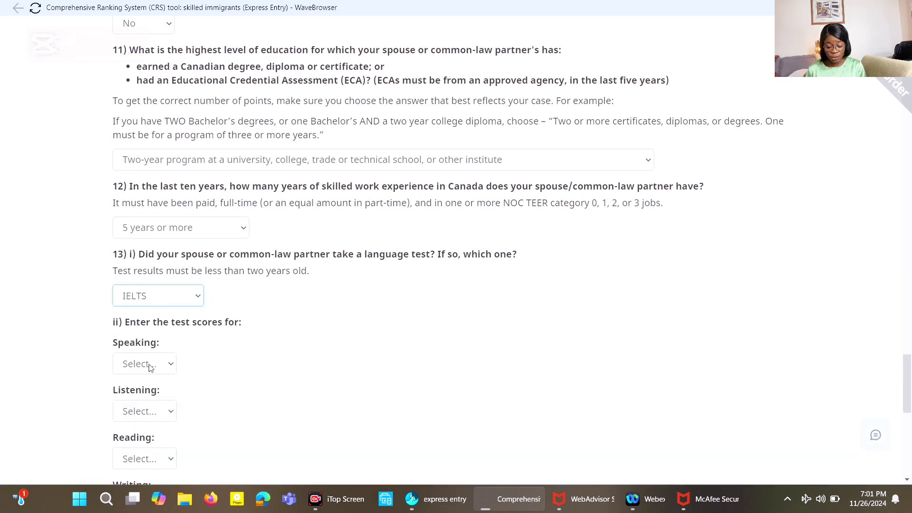
click(161, 368)
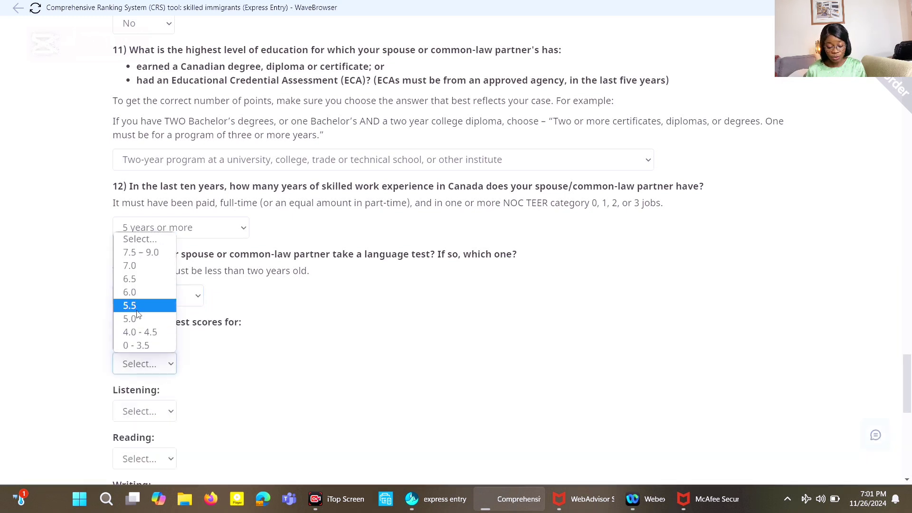
click(130, 294)
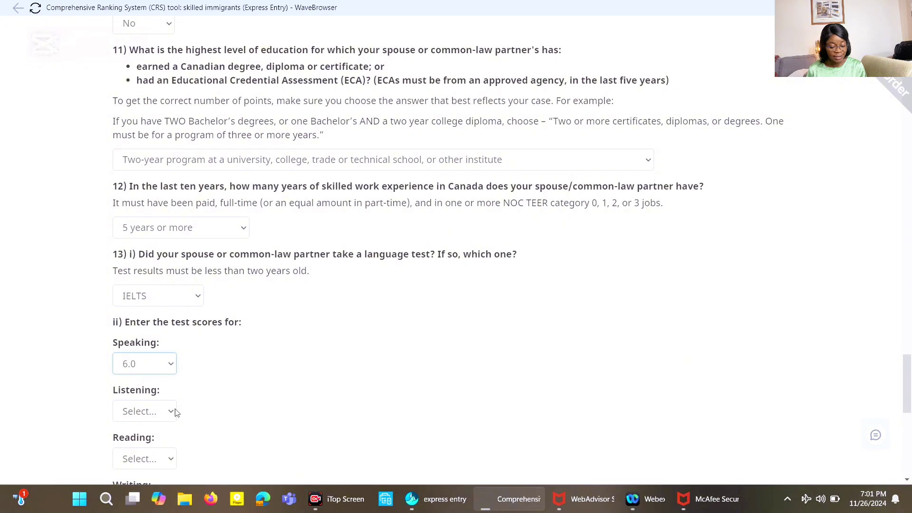
scroll(175, 414, down, 5)
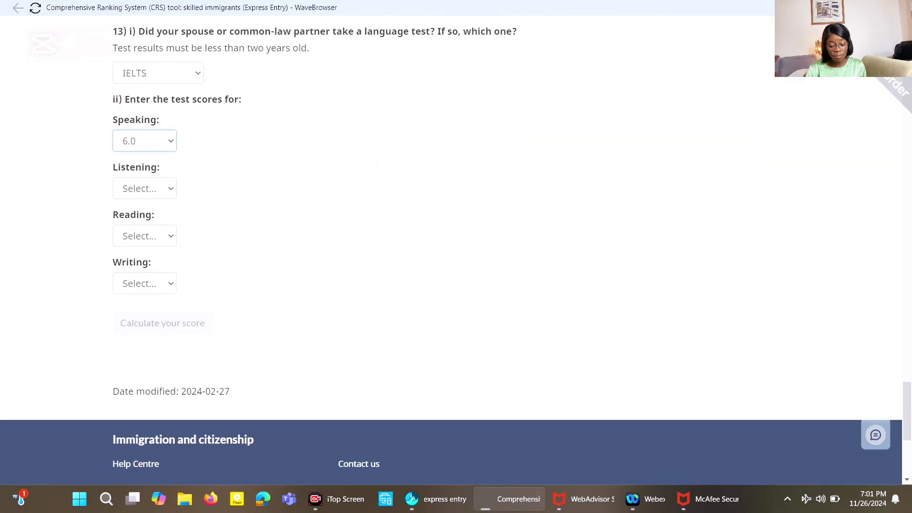
click(165, 187)
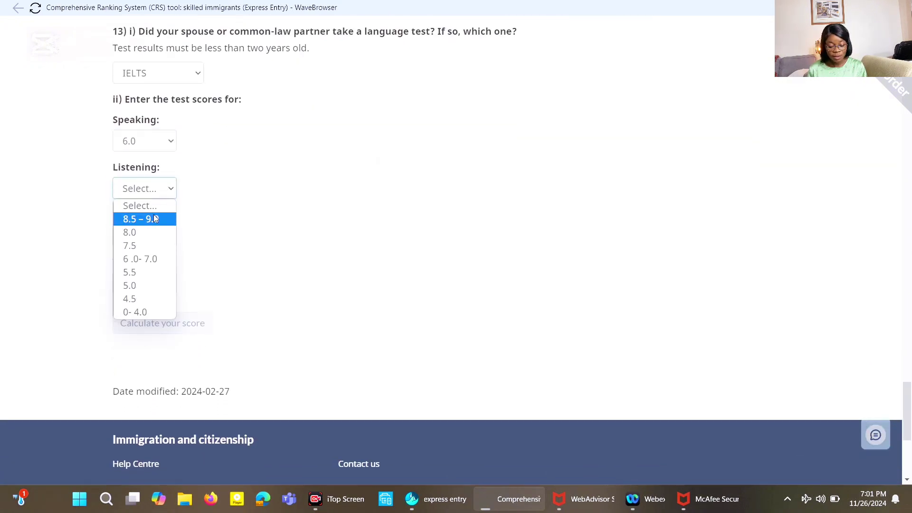
click(149, 257)
Set the spouse's IELTS reading and writing scores to 6.0 each.
click(149, 234)
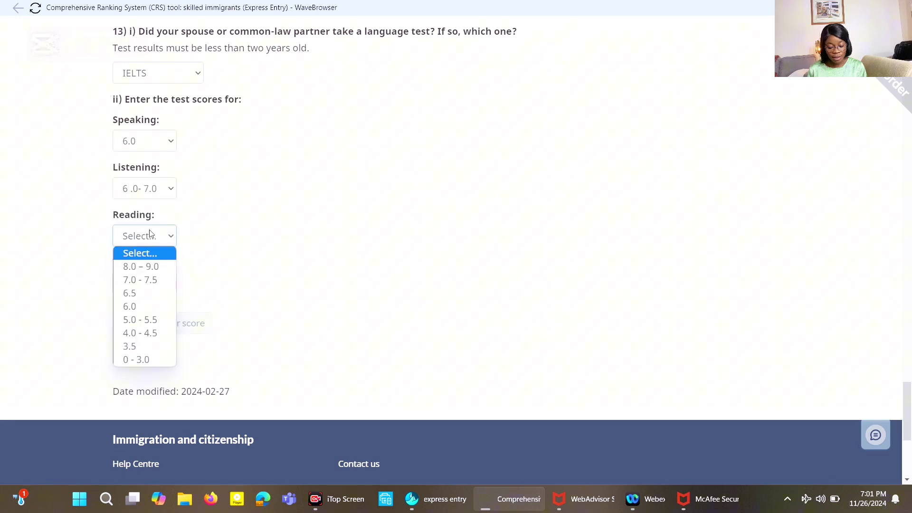
click(144, 284)
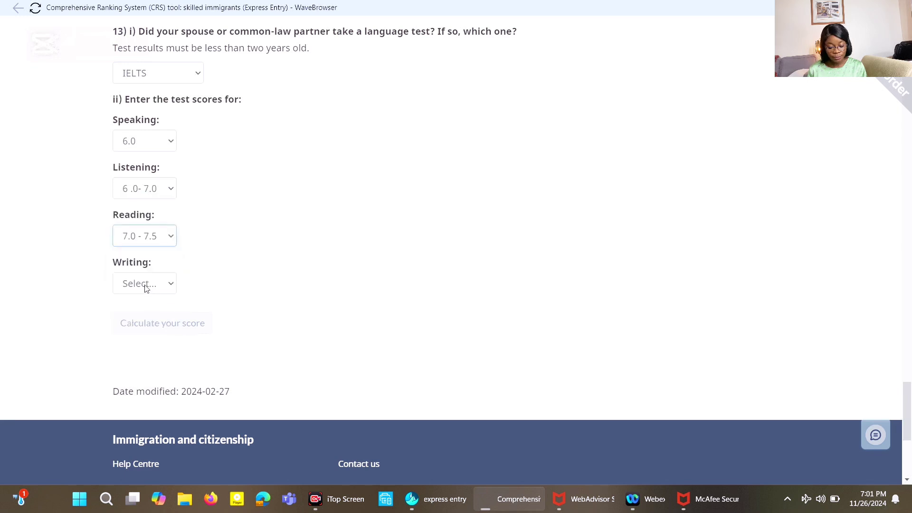
click(146, 287)
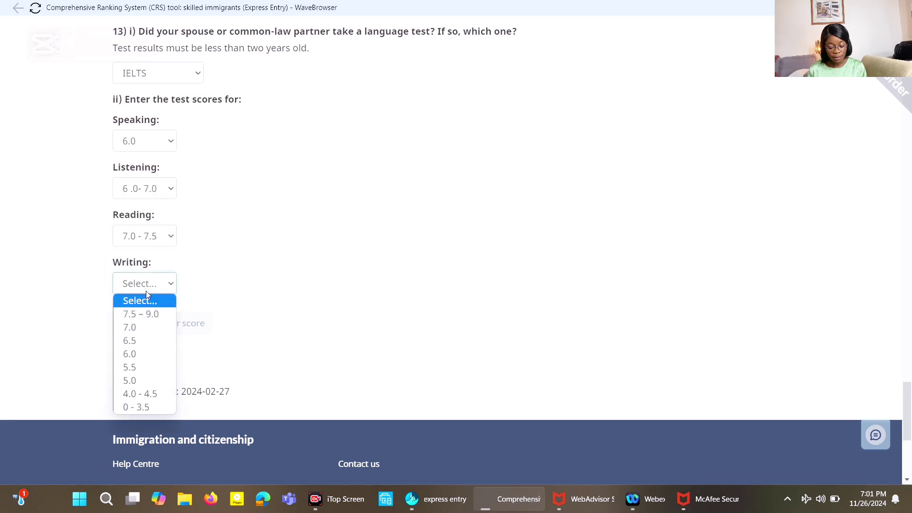
click(147, 353)
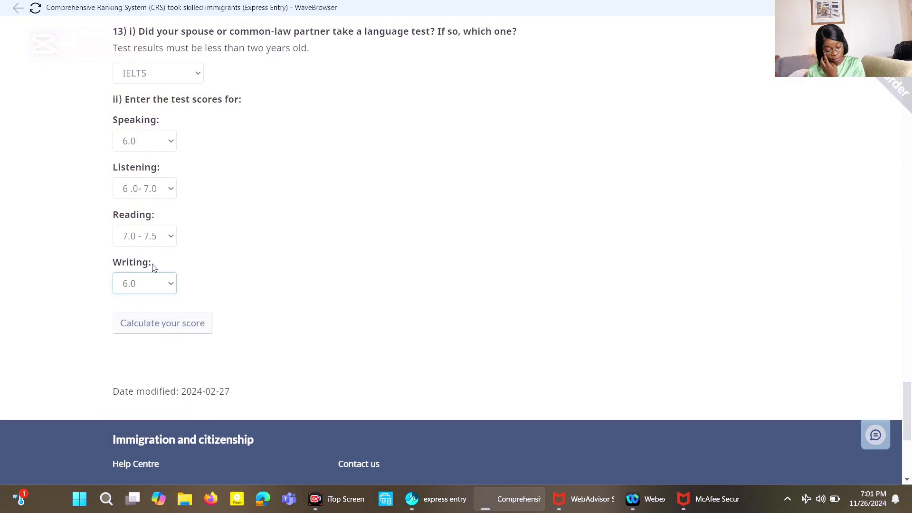
click(163, 240)
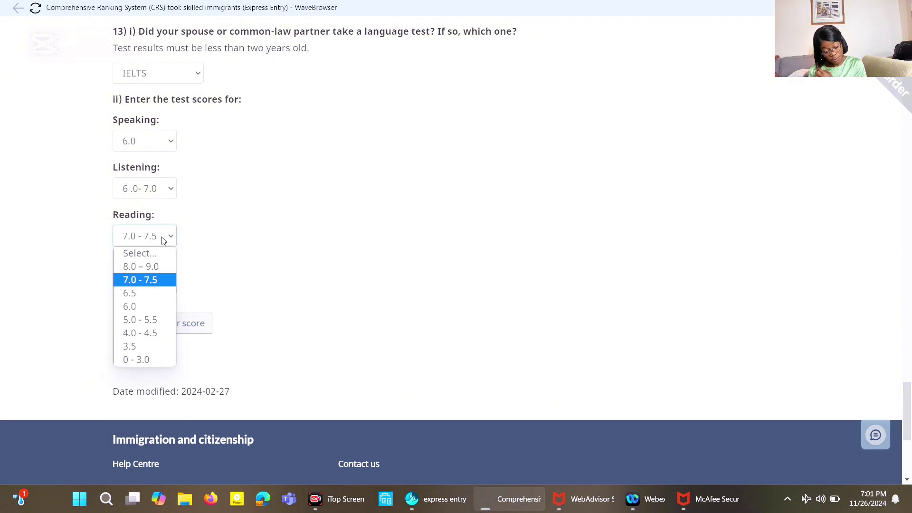
click(140, 305)
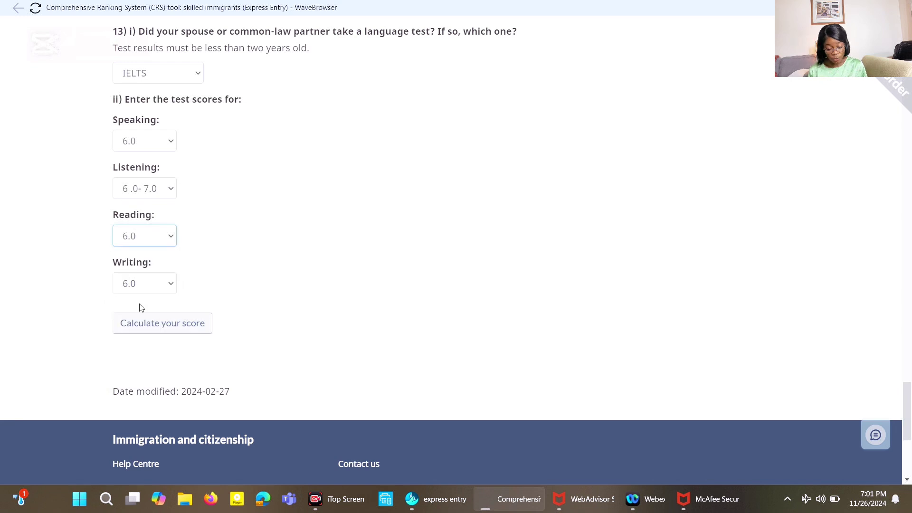
Calculate the CRS score and review the points breakdown for the core, spouse and skill transferability factors, dismissing the recorder's update notice.
click(153, 323)
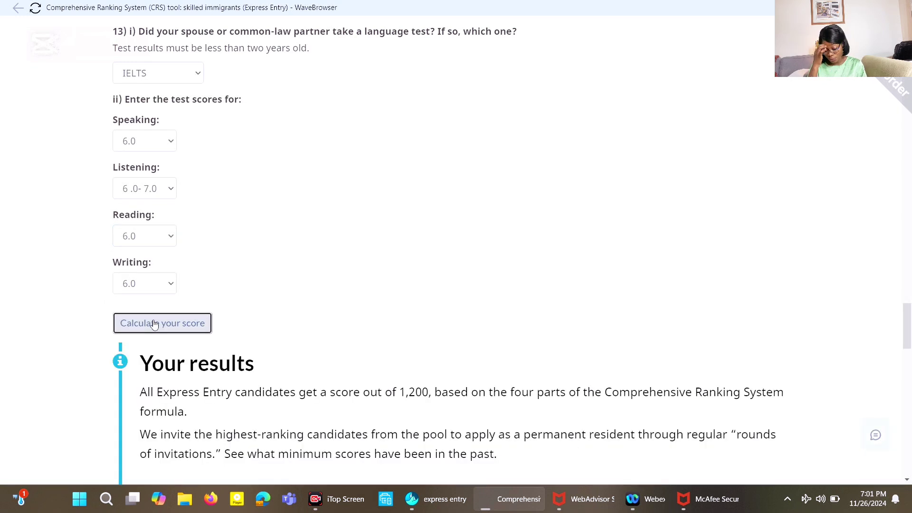
scroll(154, 324, down, 7)
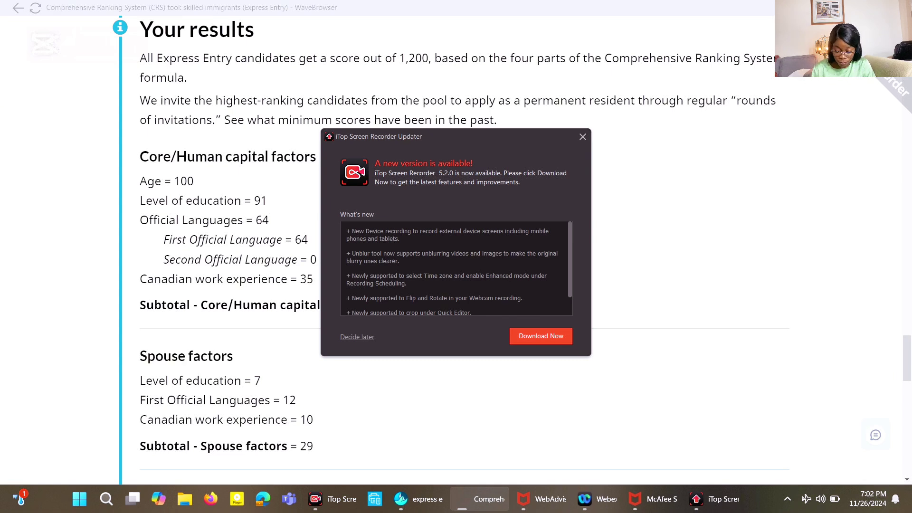
key(Escape)
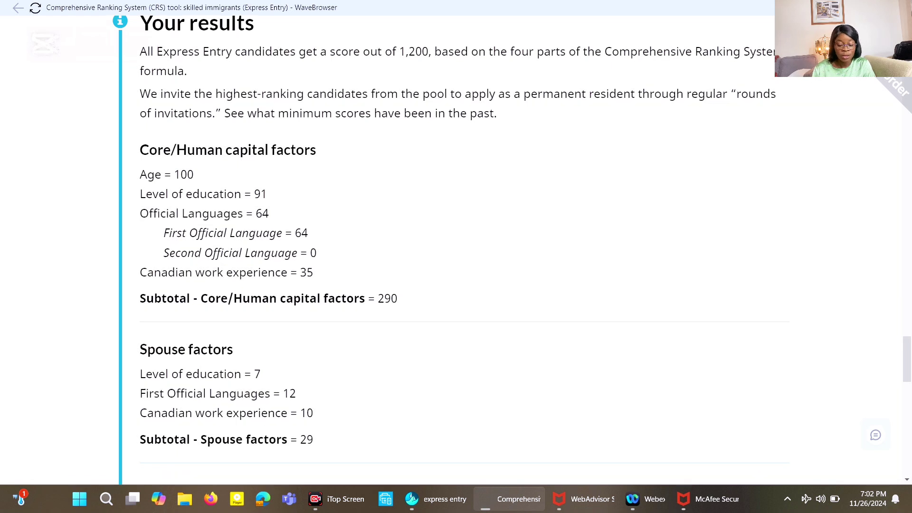
scroll(545, 155, down, 3)
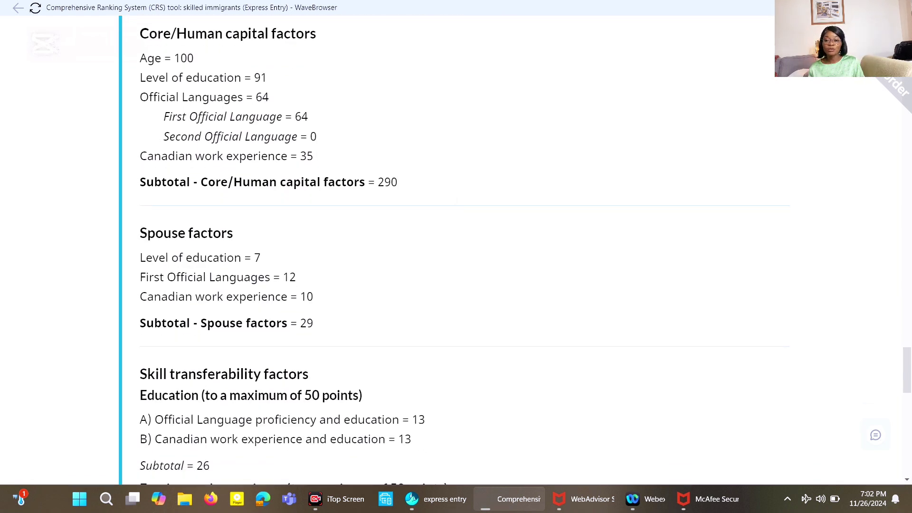
Read through the CRS results from the core/human capital, spouse and skill transferability subtotals down to the additional points and grand total.
scroll(463, 251, up, 3)
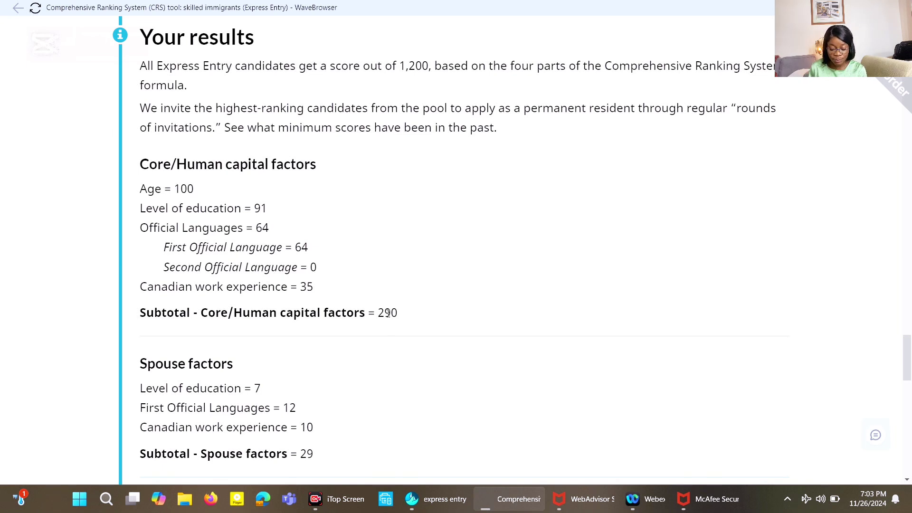
scroll(387, 316, down, 4)
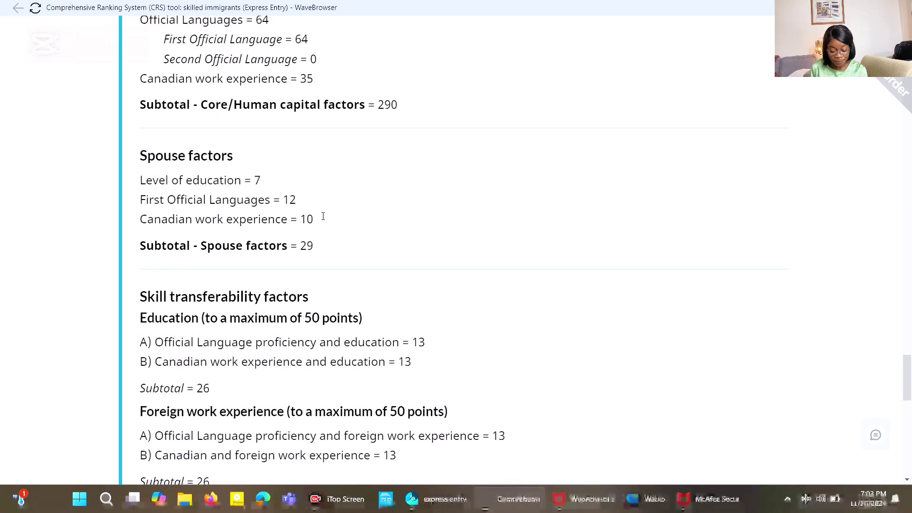
scroll(337, 209, down, 1)
scroll(456, 249, down, 2)
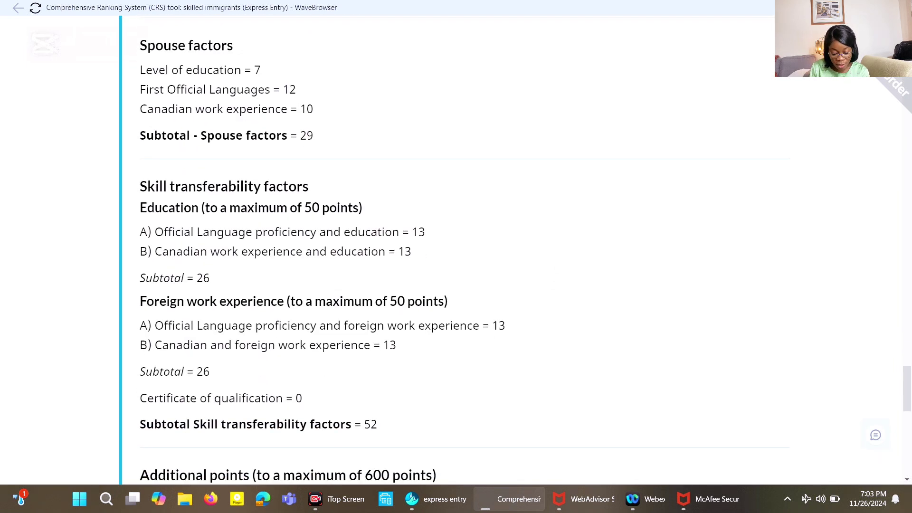
scroll(456, 249, down, 2)
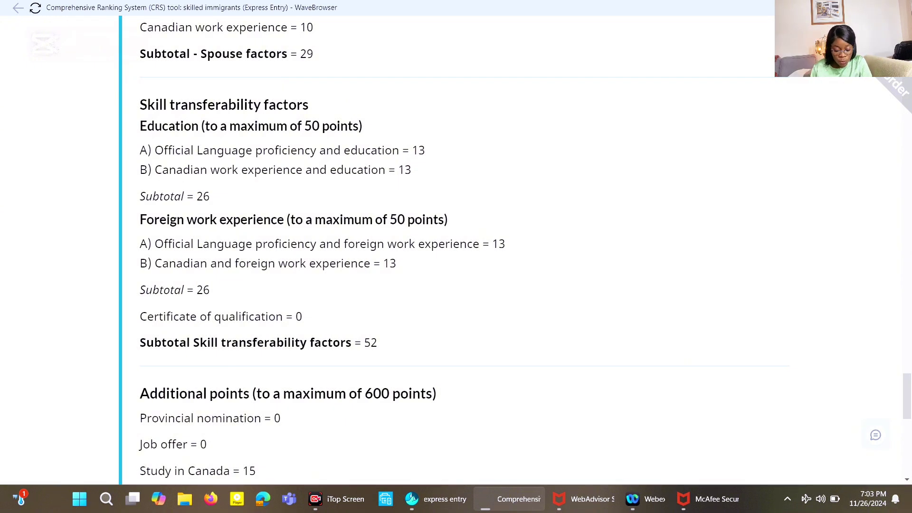
scroll(464, 253, down, 1)
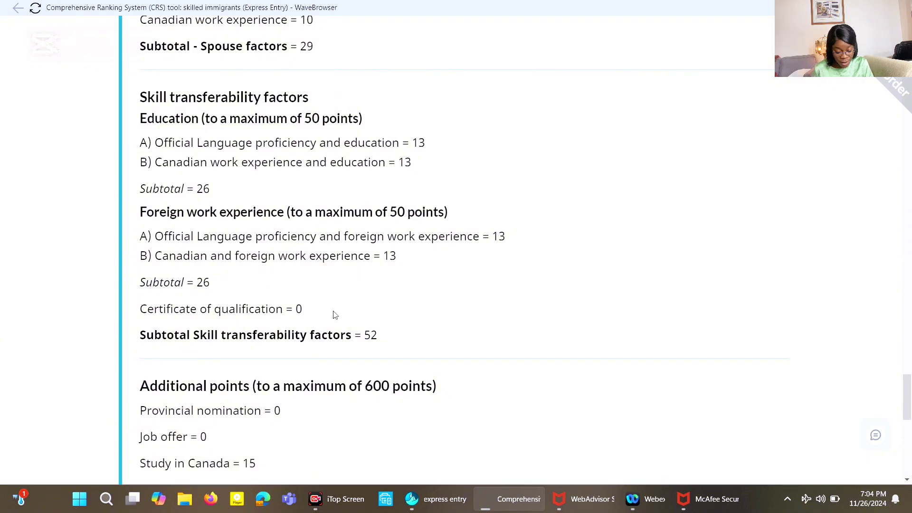
scroll(322, 417, down, 4)
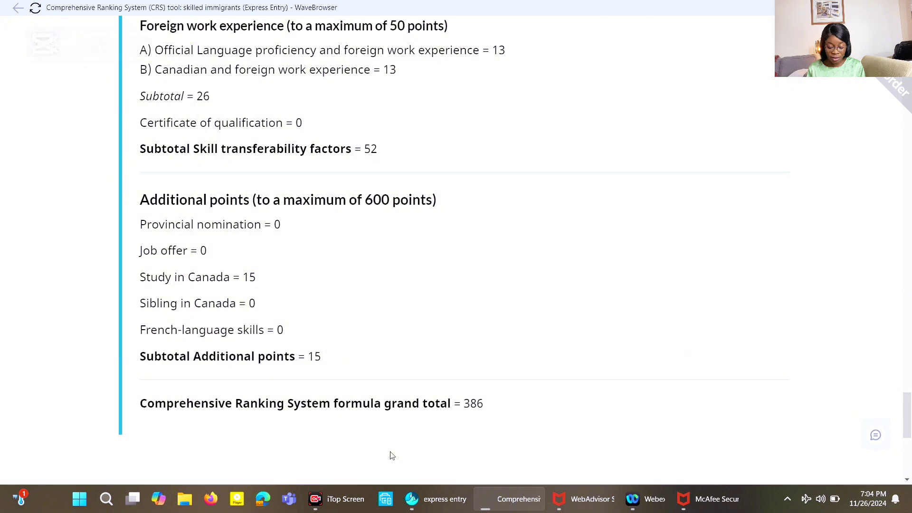
scroll(392, 456, down, 3)
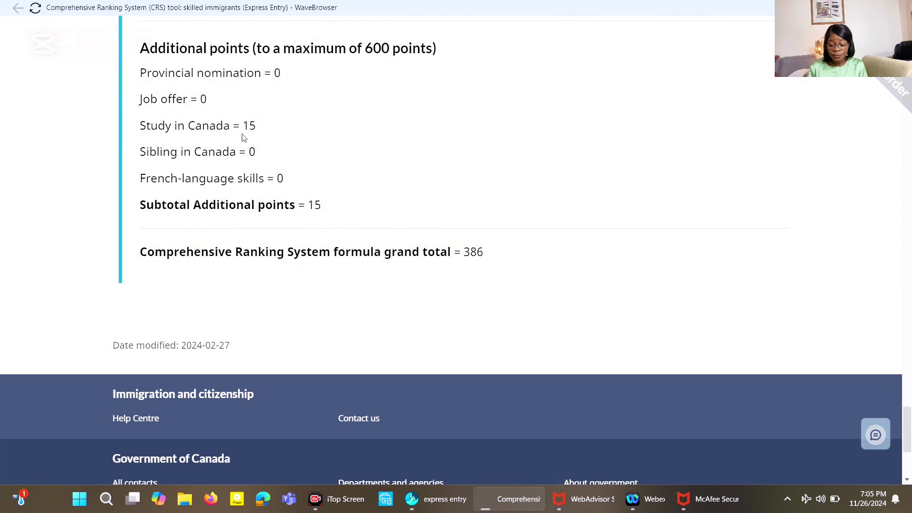
Re-examine the additional points and grand total, comparing them with the skill transferability, spouse and core factor points.
scroll(242, 138, up, 2)
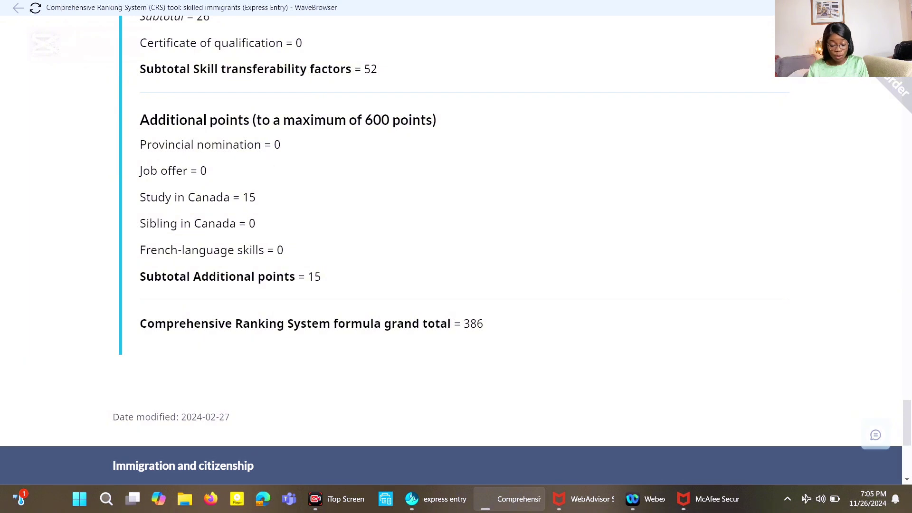
scroll(456, 245, up, 4)
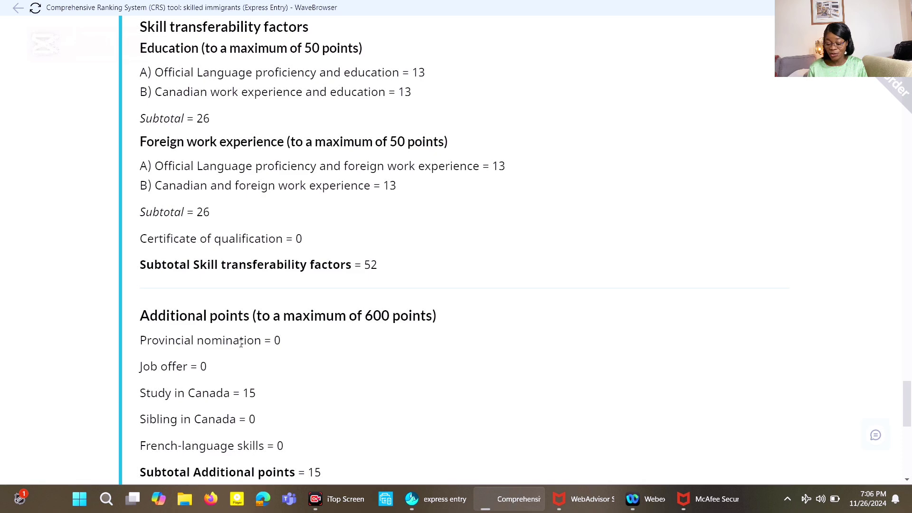
scroll(241, 342, down, 6)
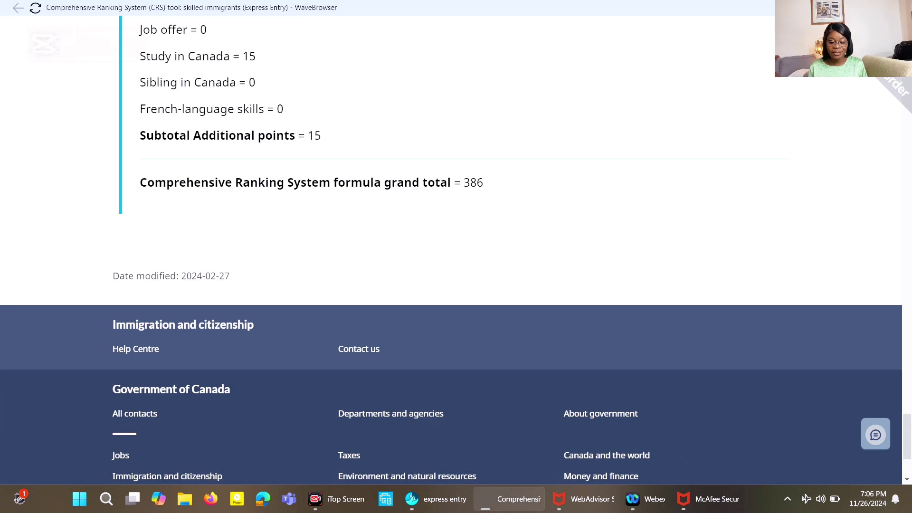
scroll(455, 247, up, 5)
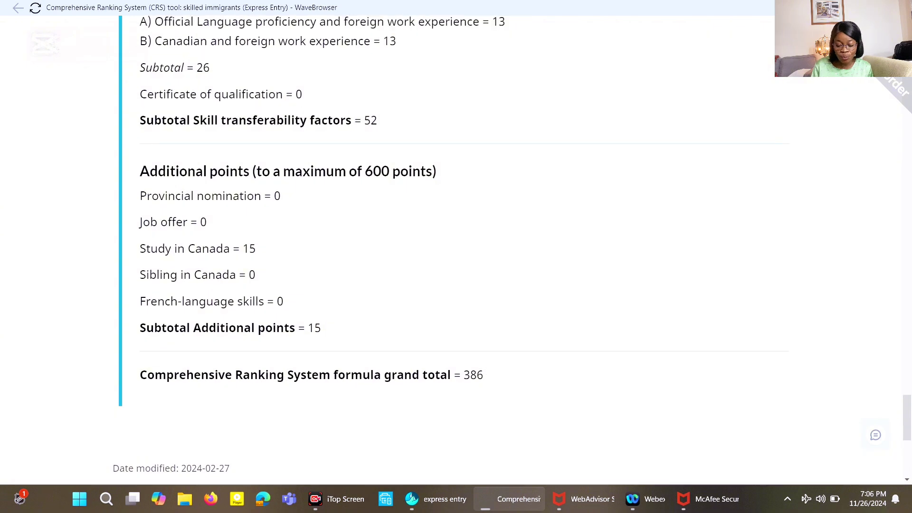
scroll(456, 247, down, 2)
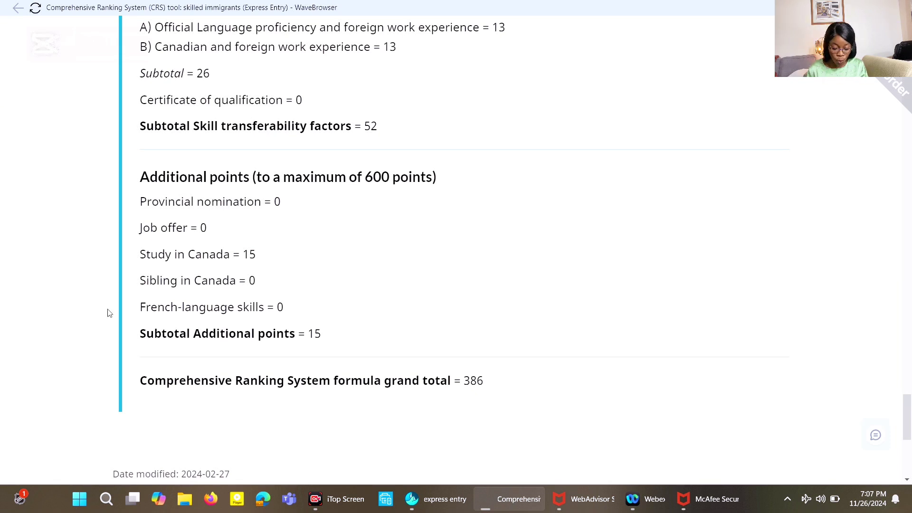
scroll(108, 312, up, 1)
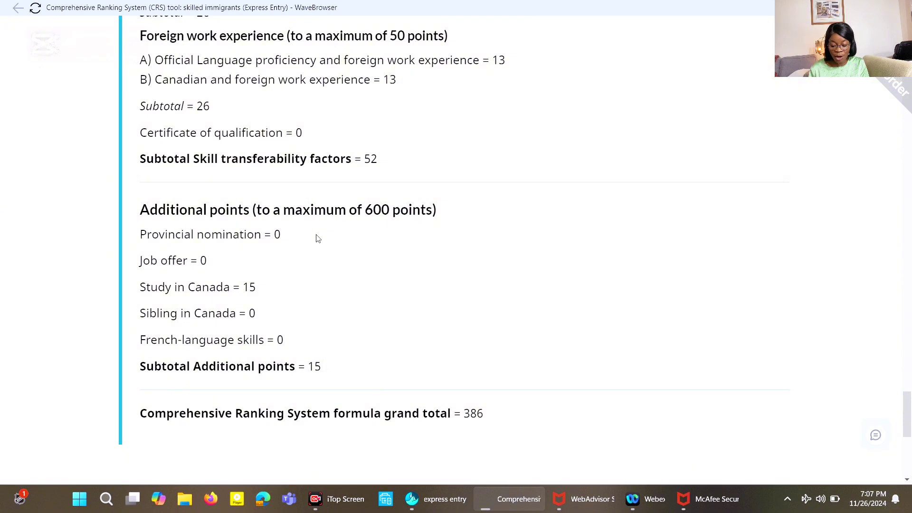
scroll(318, 237, up, 4)
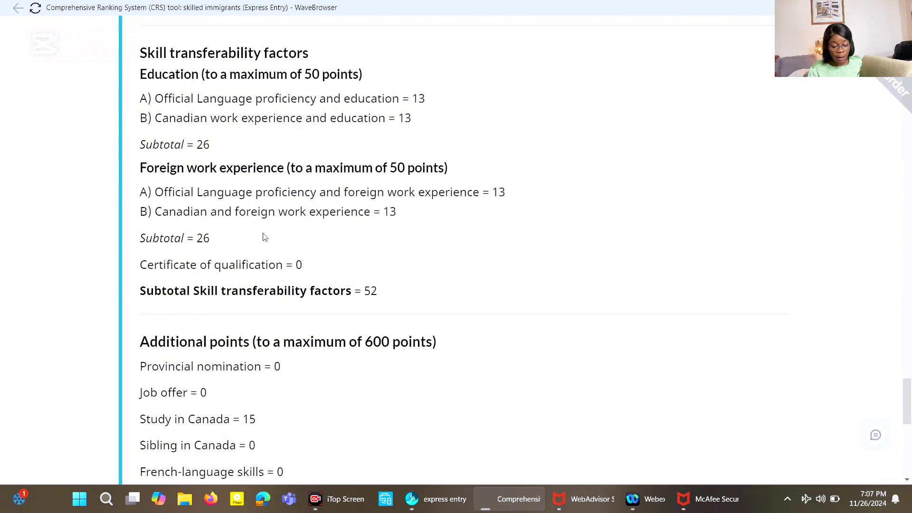
scroll(264, 237, up, 2)
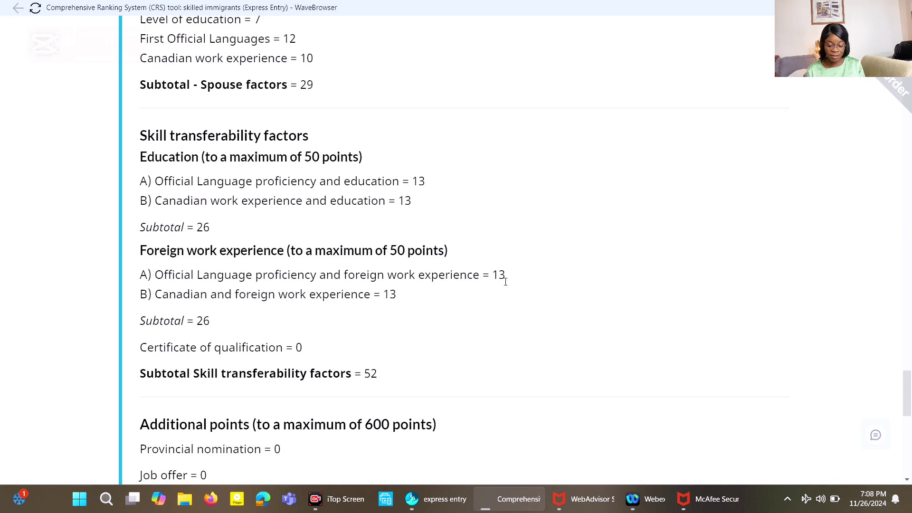
scroll(506, 281, up, 3)
scroll(222, 314, up, 2)
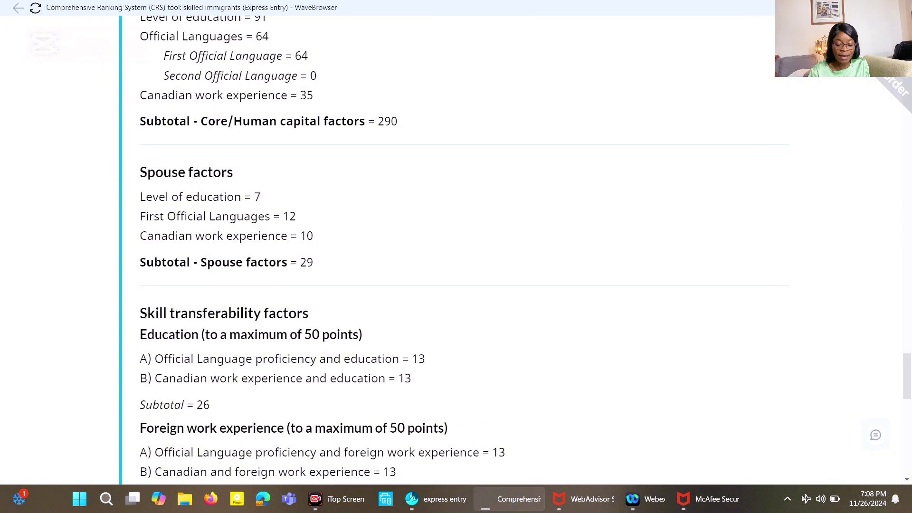